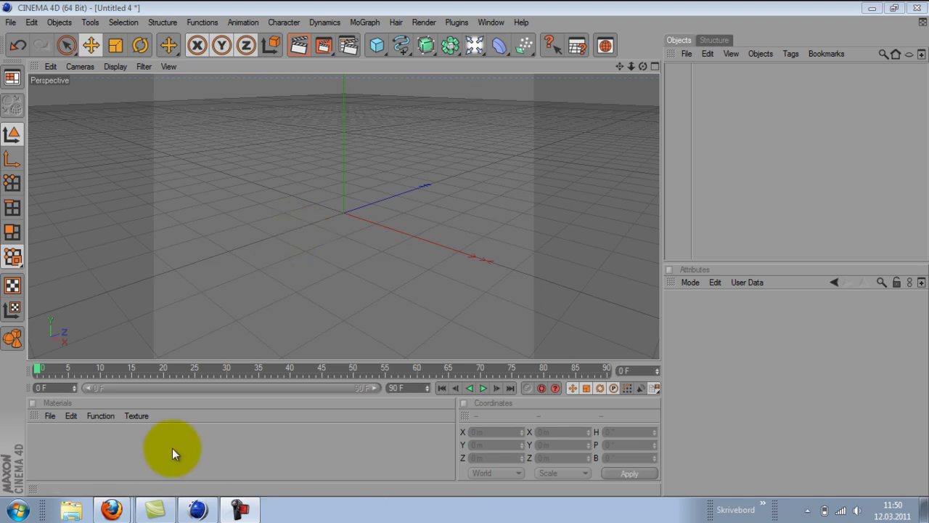
- Switch to Firefox and examine the "Test intro" video on YouTube and the viewer comments below it
click(113, 508)
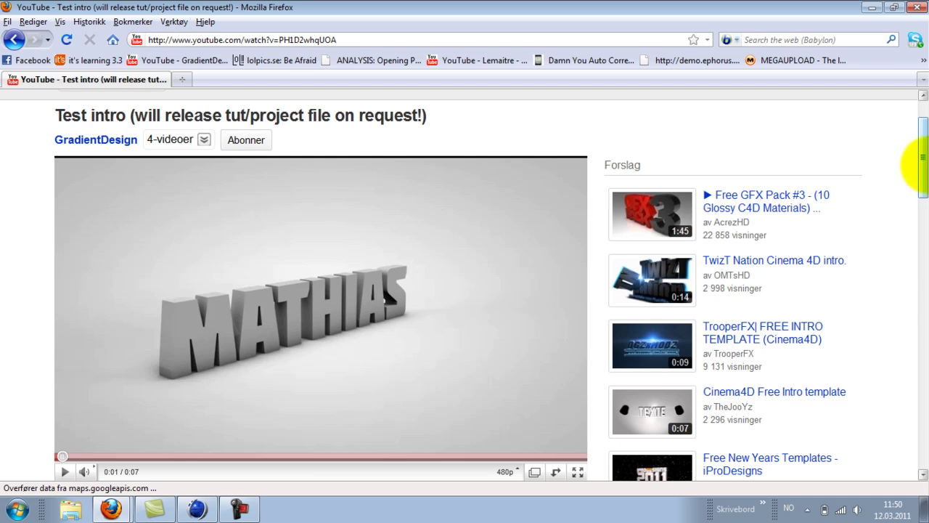
drag(921, 157, 923, 173)
scroll(924, 166, up, 1)
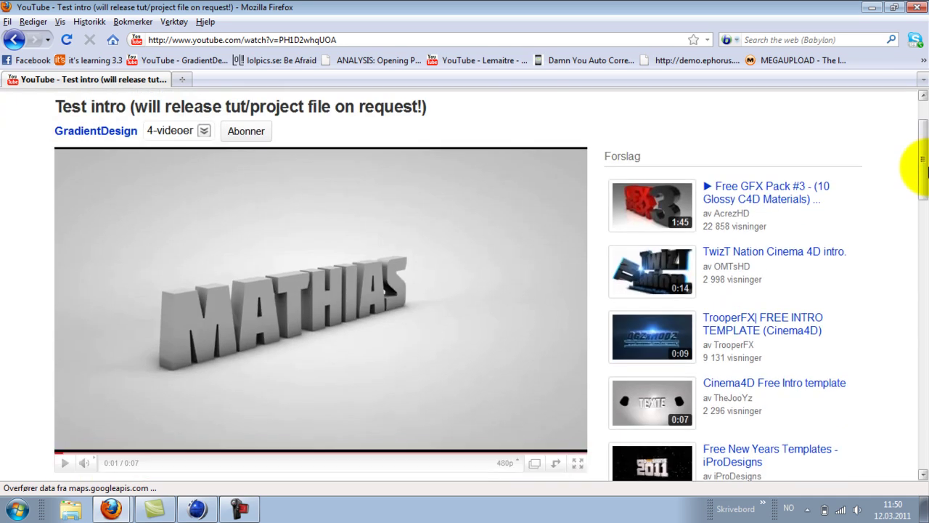
click(393, 286)
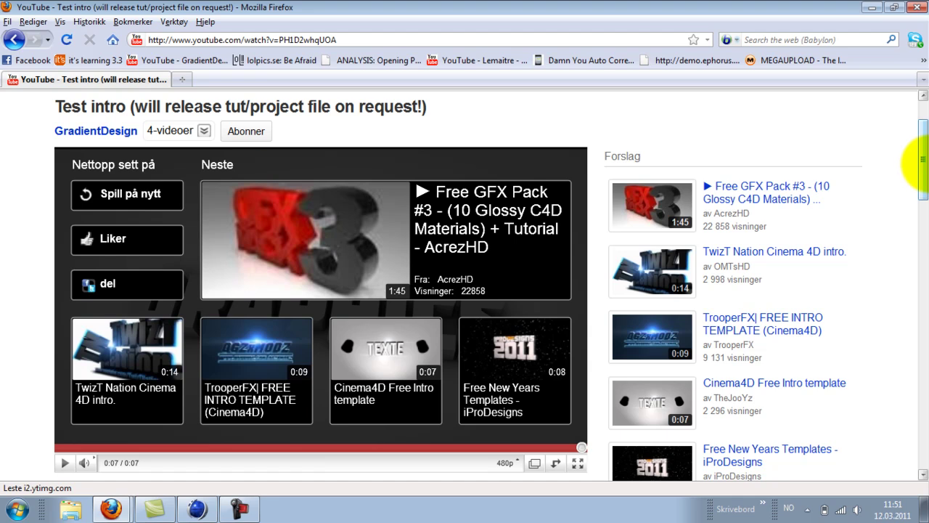
drag(922, 161, 923, 263)
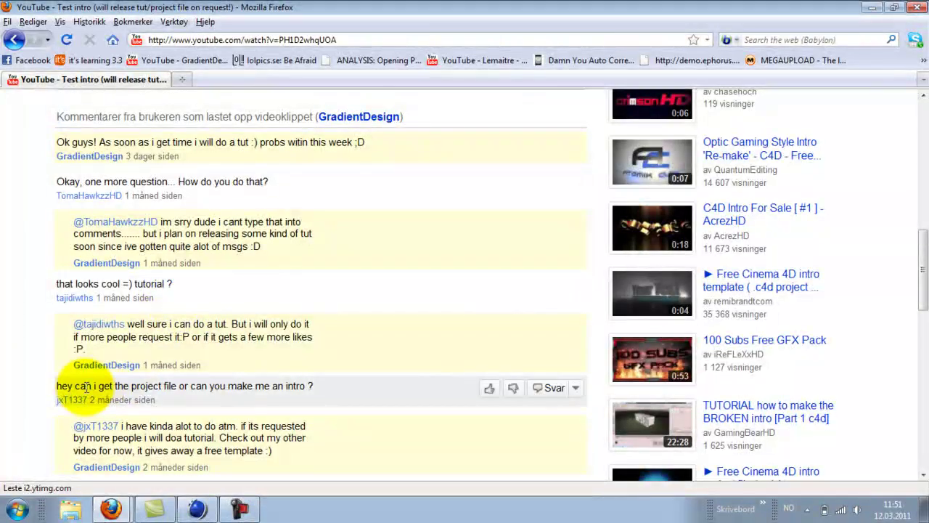
drag(921, 293, 921, 356)
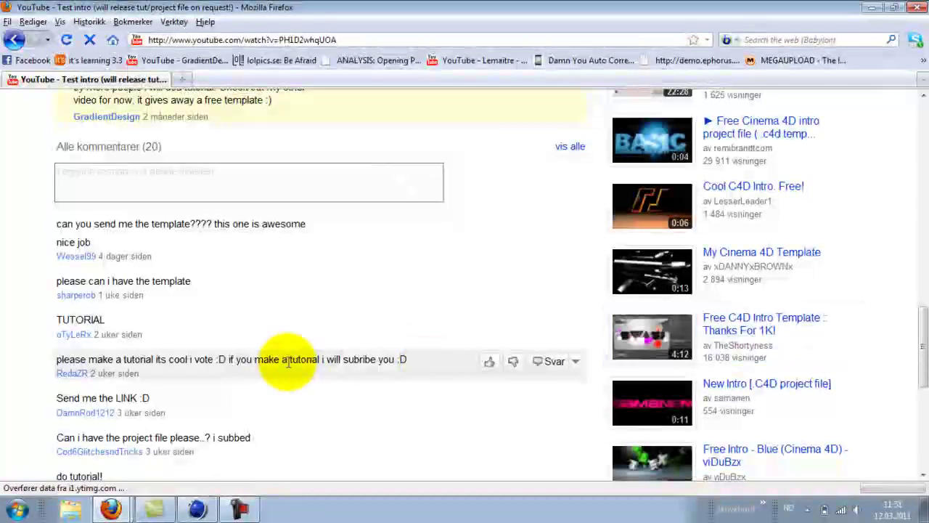
drag(921, 396, 919, 72)
drag(921, 143, 920, 176)
- Switch back to Cinema 4D, add a plane and scale it up into a large floor
click(197, 508)
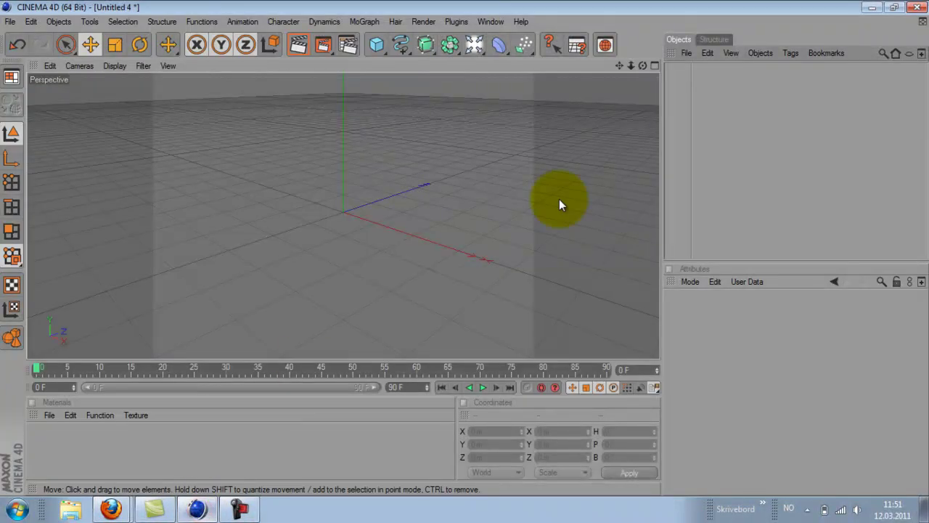
click(819, 120)
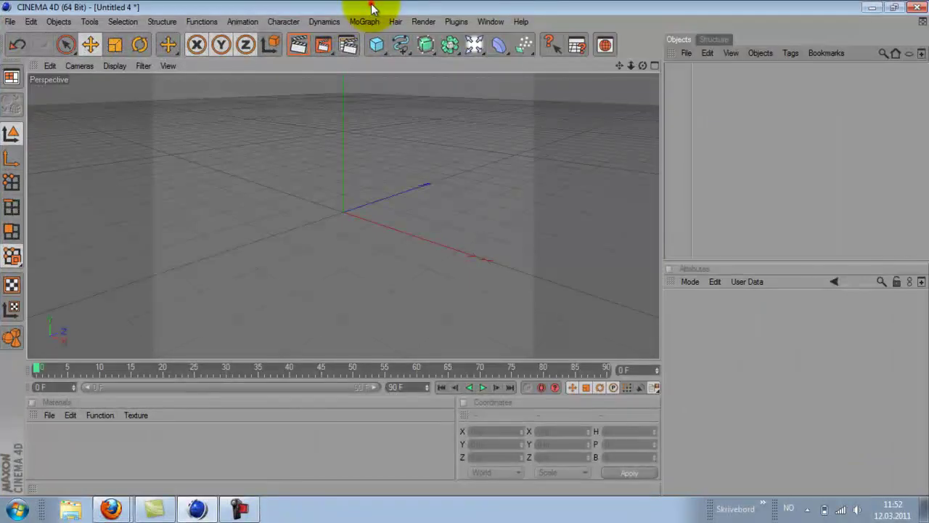
click(376, 45)
click(486, 82)
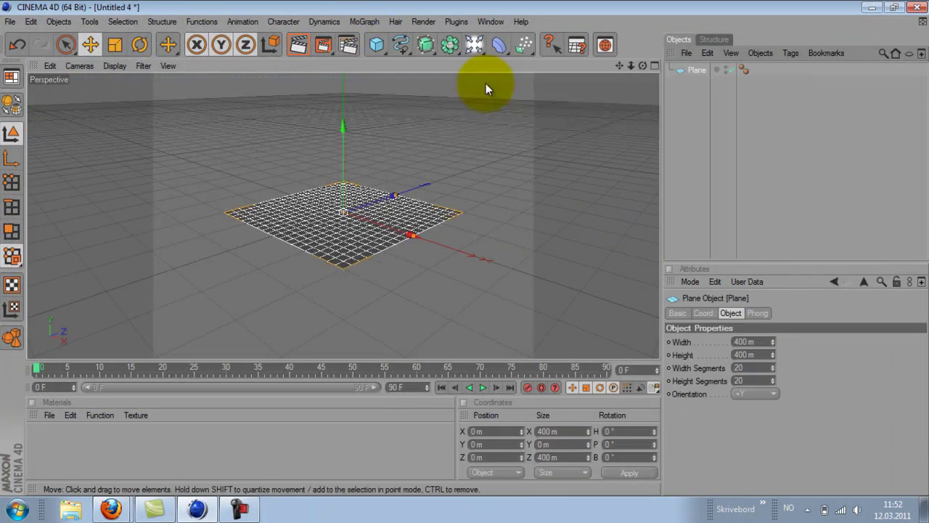
click(114, 44)
drag(421, 247, 502, 203)
click(716, 129)
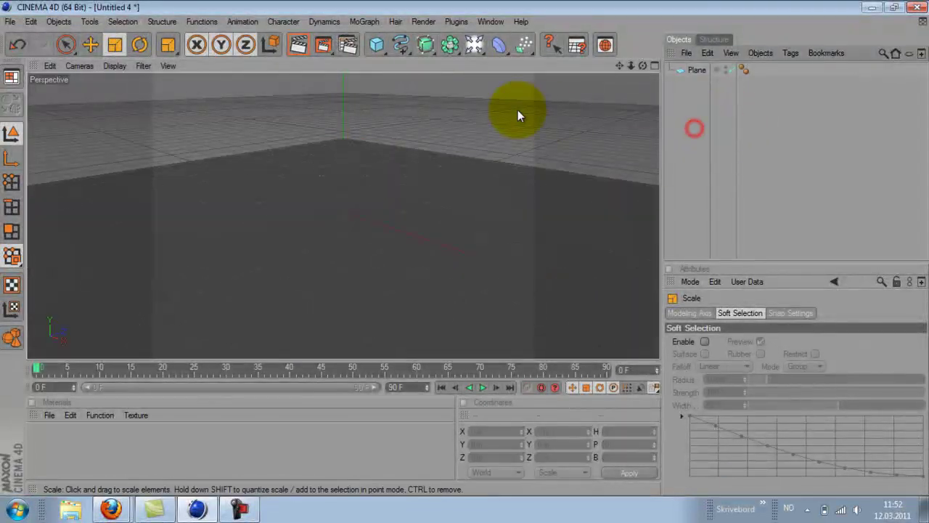
- Add a MoGraph text object with Middle alignment and the text "Gradient Design"
click(372, 22)
click(397, 149)
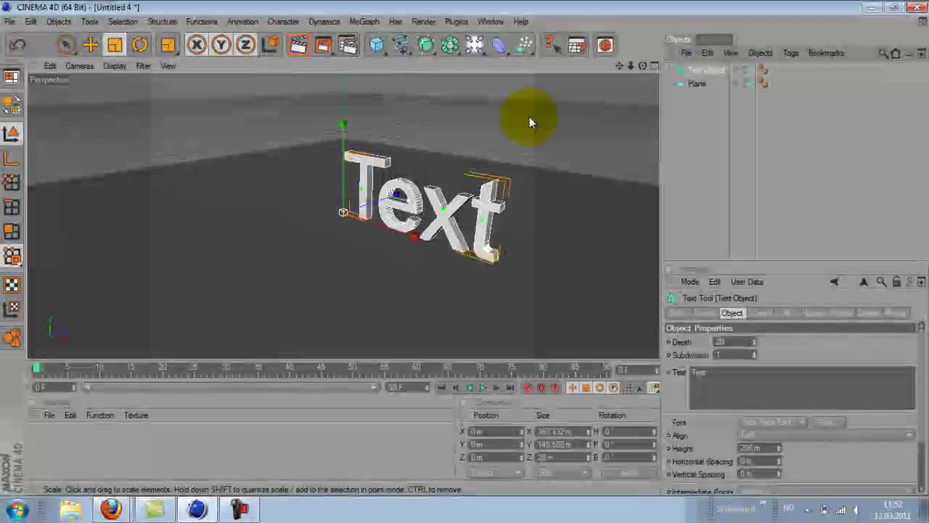
click(818, 435)
click(816, 461)
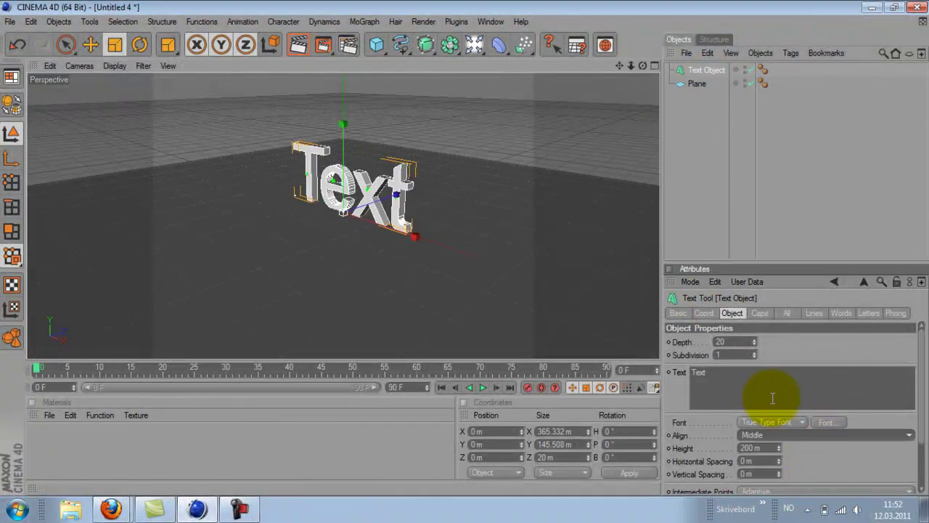
click(769, 397)
text(Gradient Design)
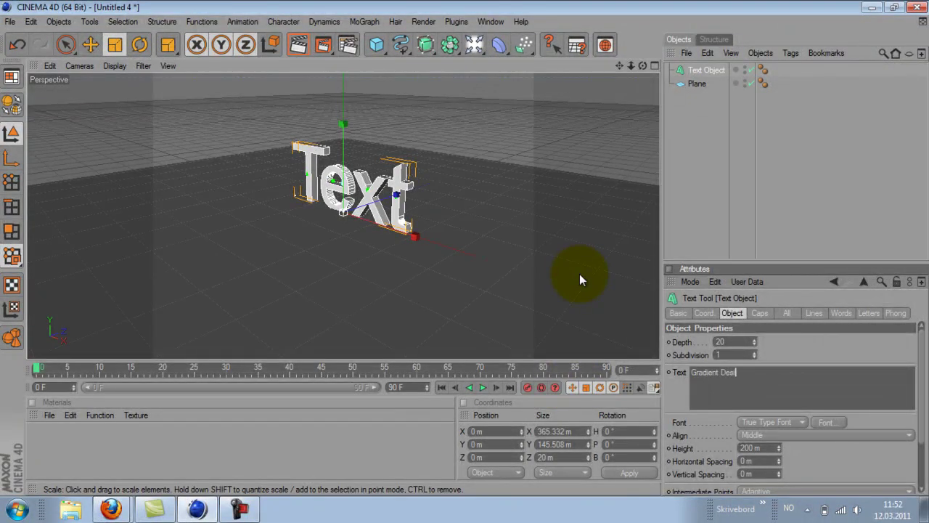
click(789, 361)
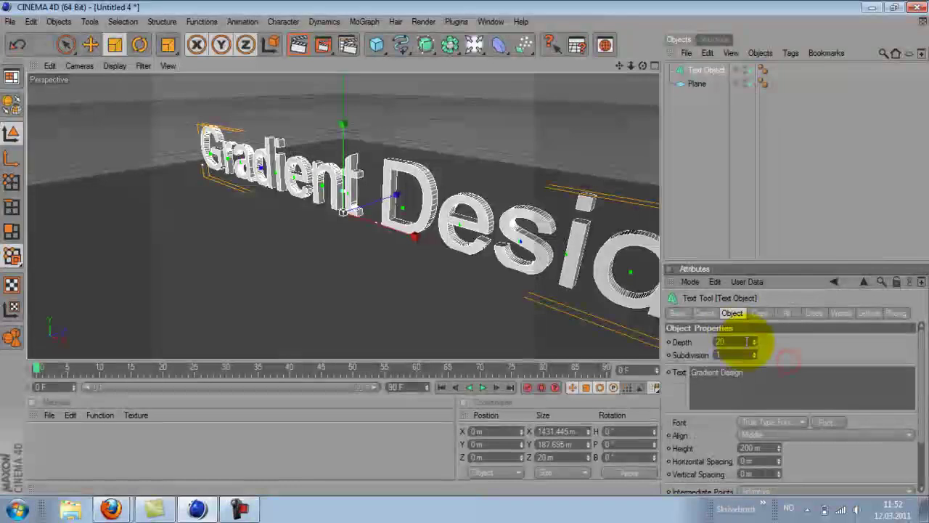
- Set the text object's depth to 35 and its font to Molot
drag(754, 341, 753, 342)
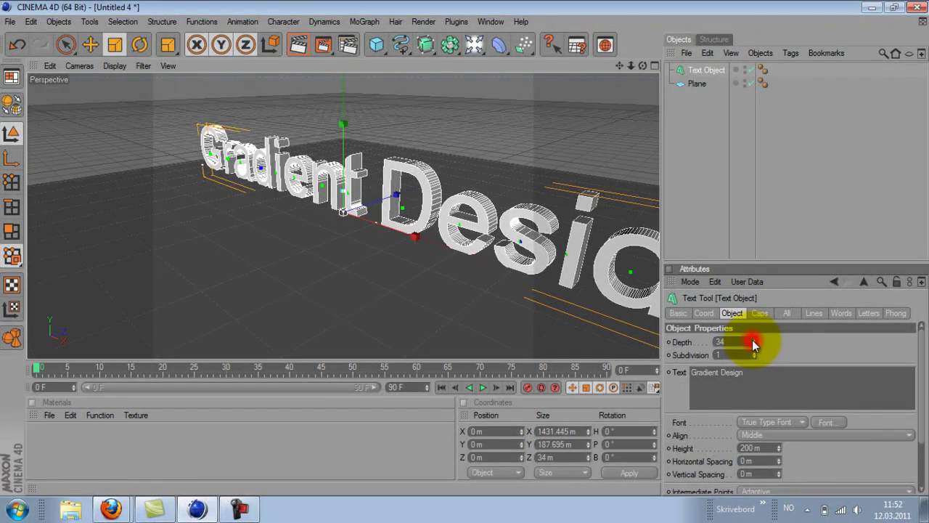
click(824, 367)
click(826, 421)
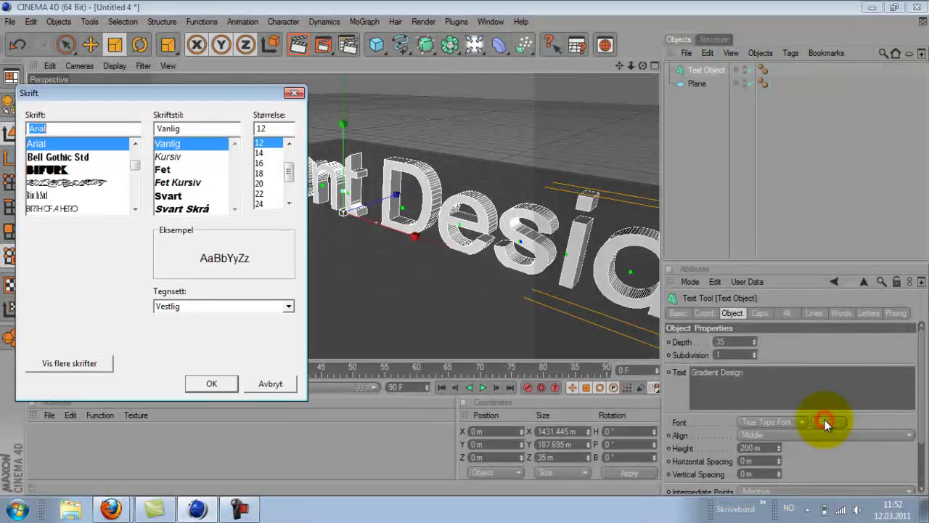
click(82, 209)
text(m)
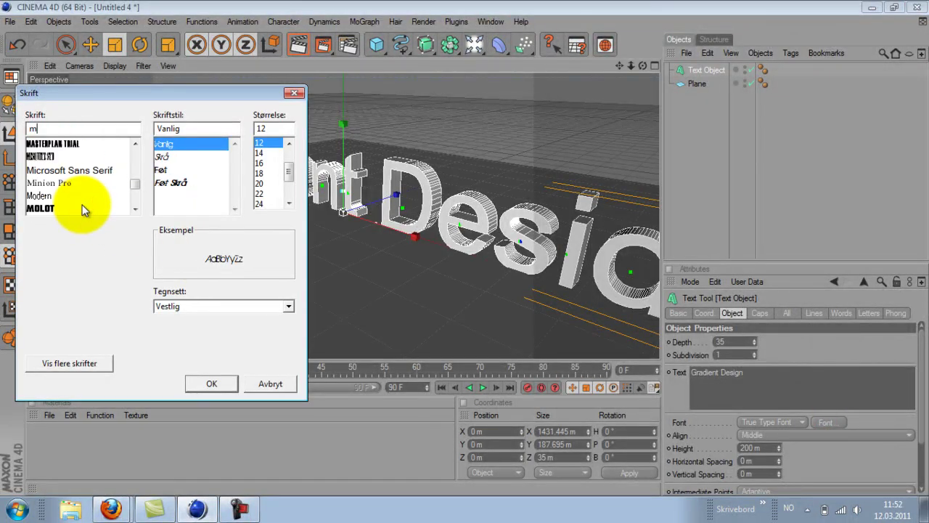
text(o)
click(41, 156)
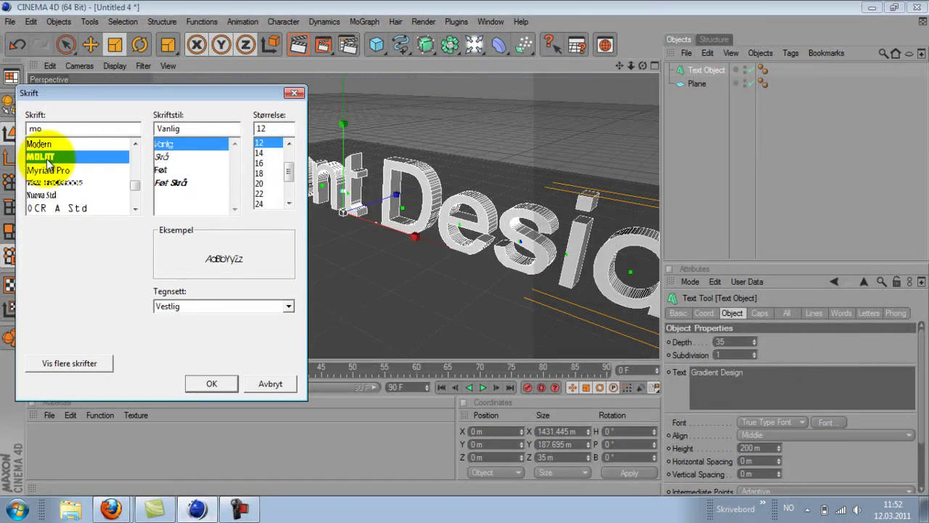
click(211, 383)
click(701, 189)
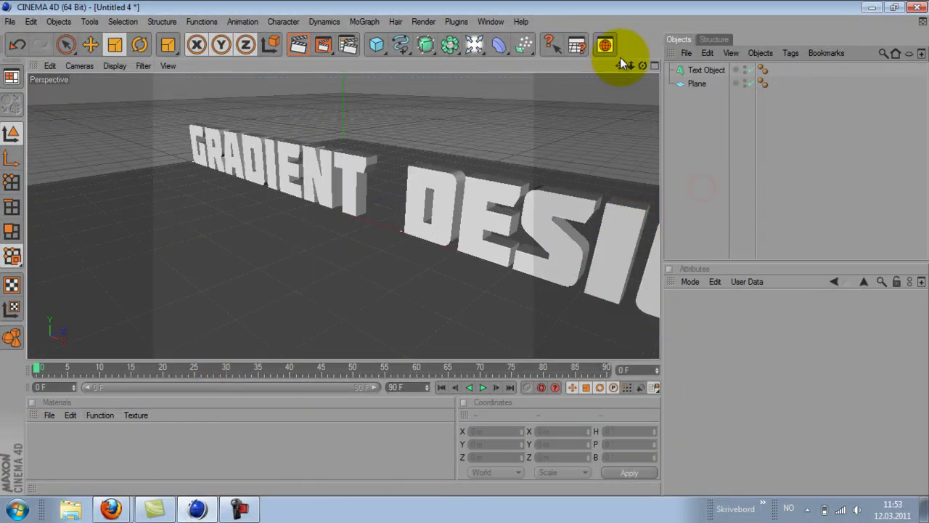
- Scale the floor plane up further so that it extends well beyond the text
drag(620, 65, 463, 248)
click(570, 227)
click(92, 48)
click(115, 44)
drag(177, 207, 537, 218)
click(690, 125)
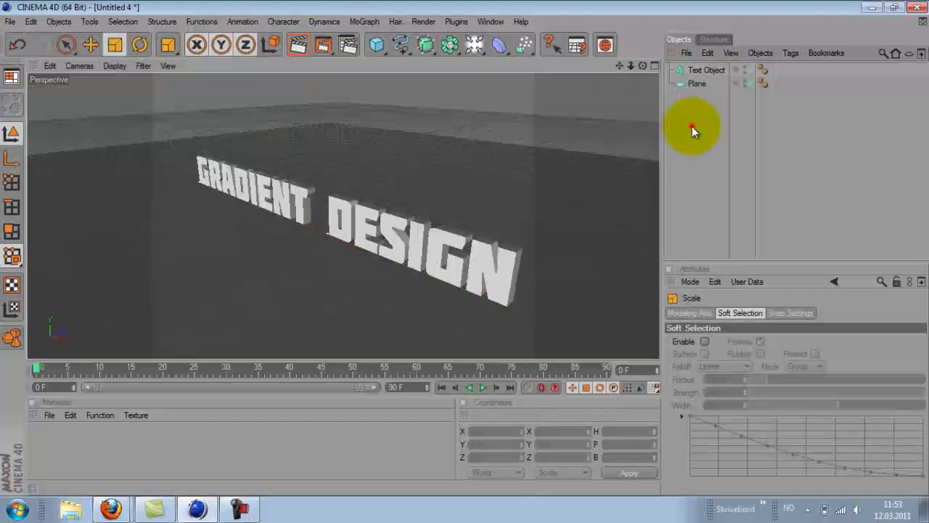
- Duplicate the "Gradient Design" text object and raise the copy vertically to about Y 1030 m
click(390, 251)
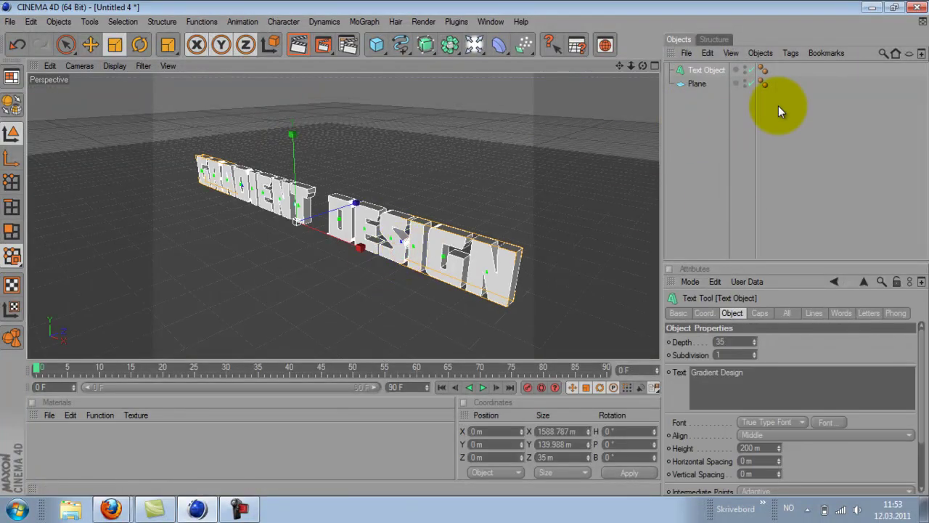
key(ctrl+c)
key(ctrl+v)
click(694, 172)
click(703, 70)
click(90, 45)
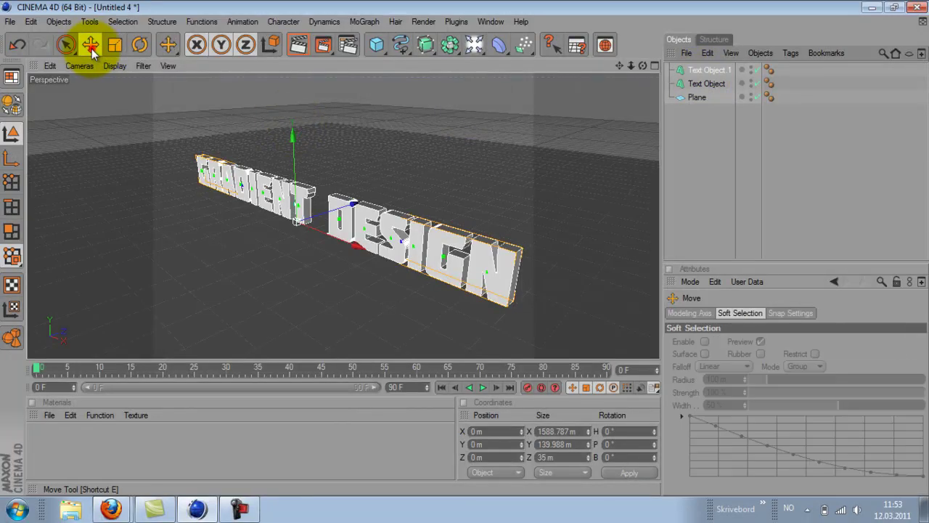
drag(291, 142, 468, 245)
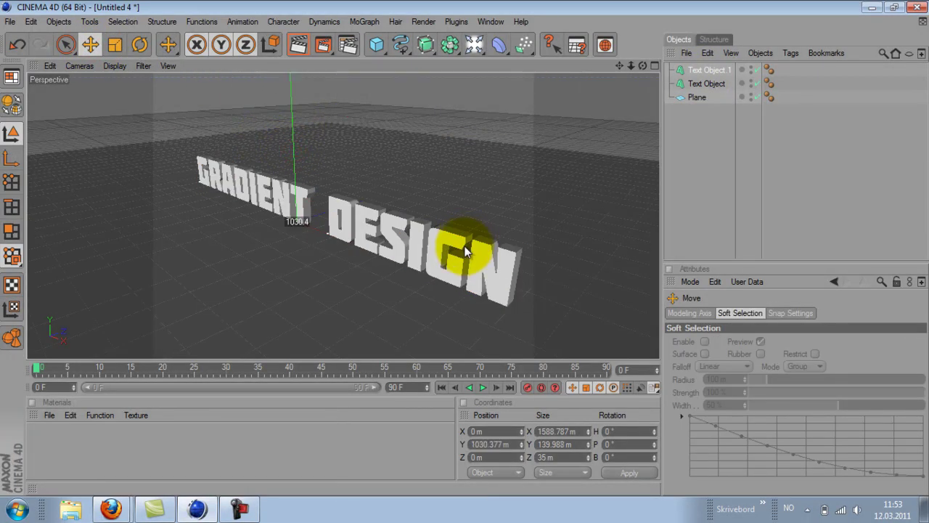
- Change the wording of the raised text copy to "Cool Text"
mouse_move(619, 67)
mouse_down()
mouse_move(465, 260)
mouse_move(465, 251)
mouse_up()
drag(629, 68, 464, 248)
click(705, 73)
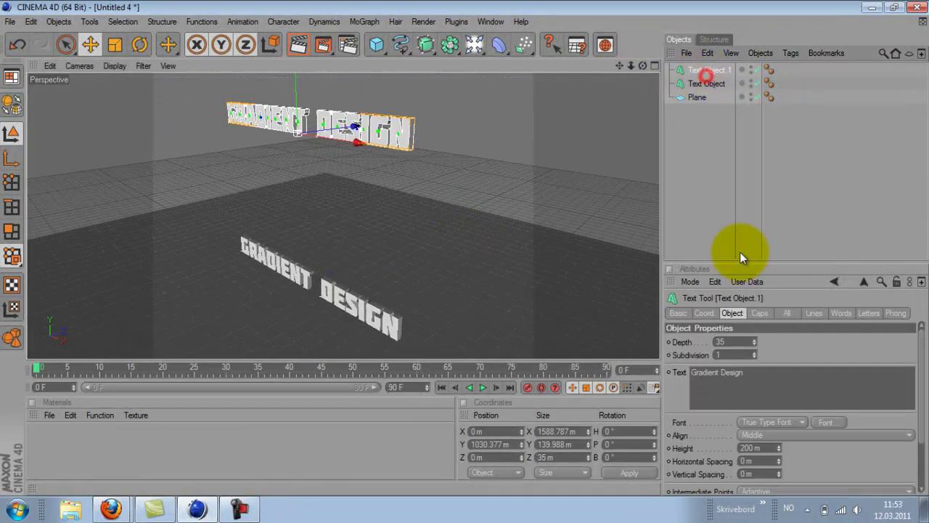
click(774, 380)
key(ctrl+a)
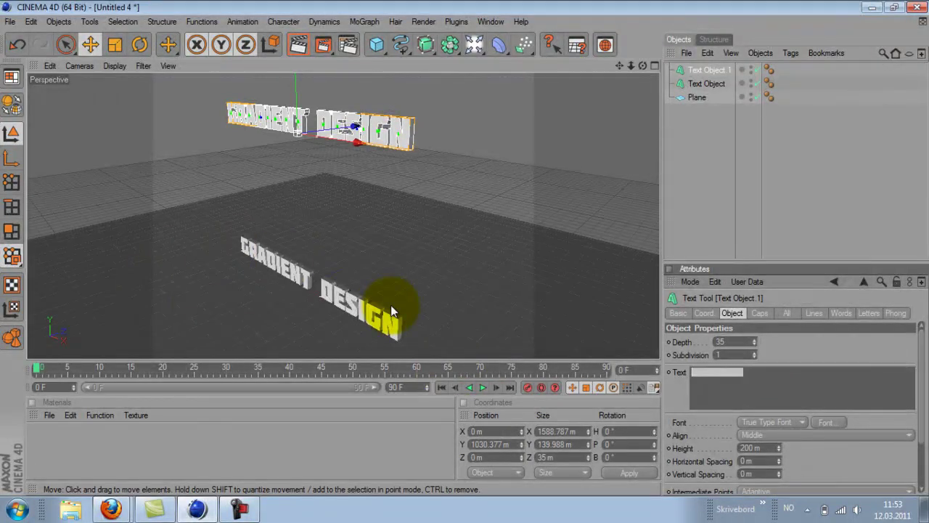
text(C)
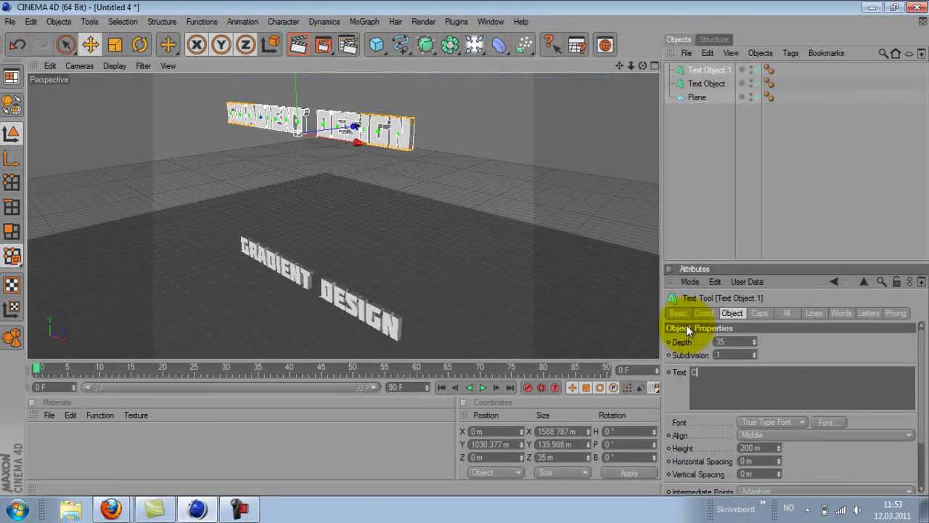
text(ool Text)
click(842, 354)
click(710, 201)
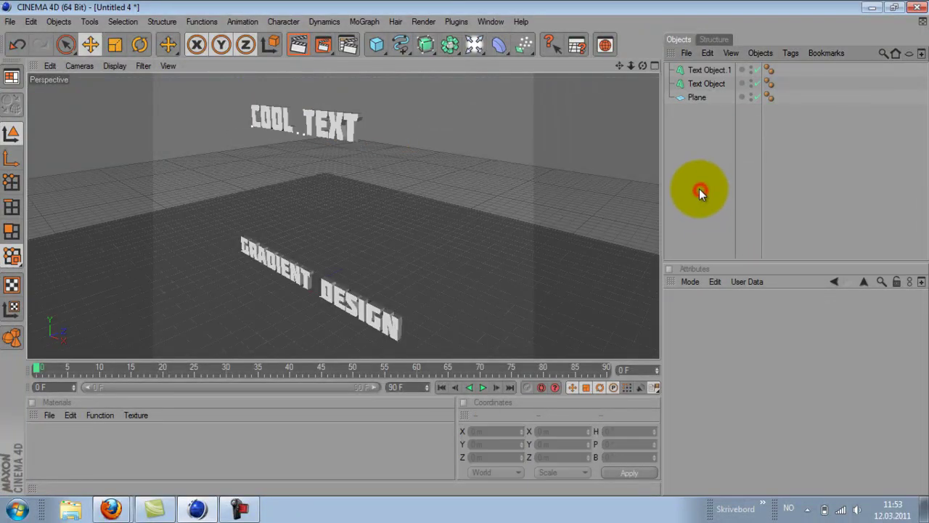
- Create two new materials and apply both to the "Gradient Design" text object
drag(619, 66, 465, 250)
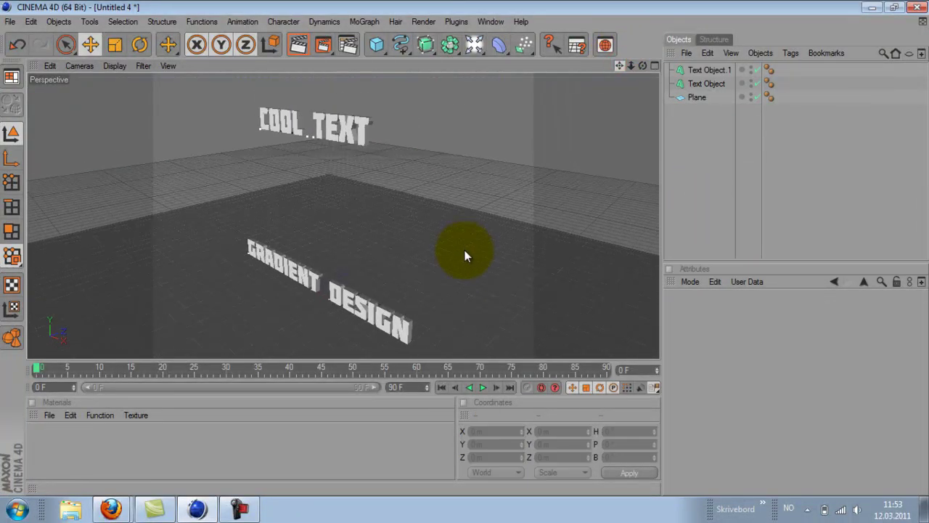
drag(629, 65, 465, 249)
click(709, 165)
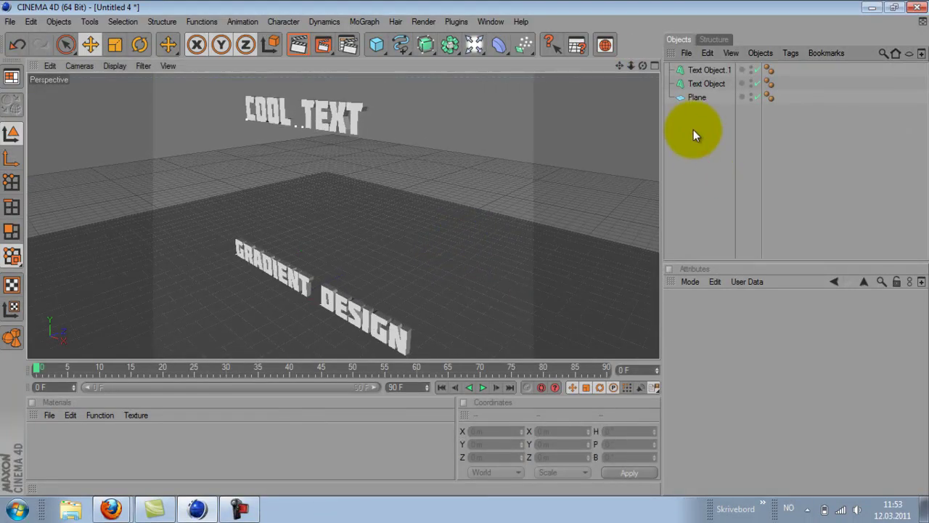
double_click(181, 447)
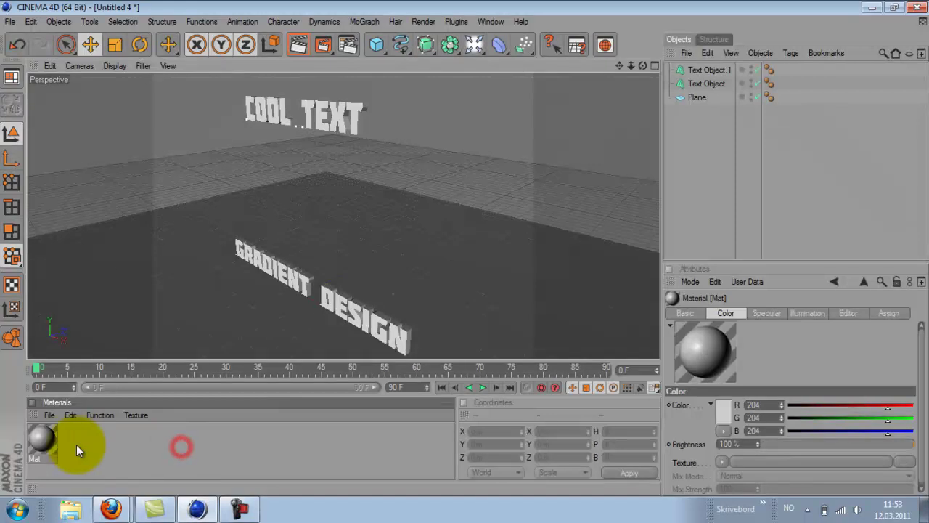
drag(51, 446, 707, 85)
double_click(111, 464)
drag(72, 454, 705, 82)
click(700, 151)
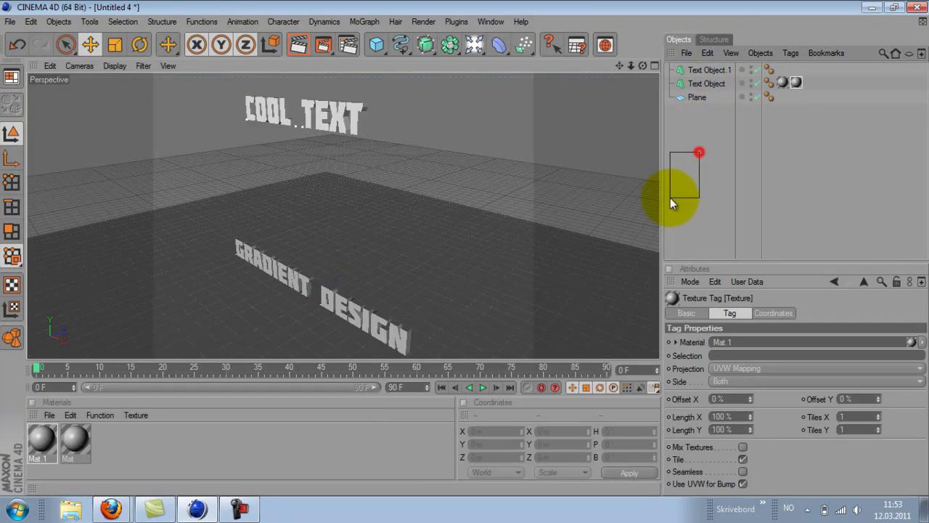
- Set the colour of material Mat.1 to pure red (R 255, G 0, B 0)
double_click(45, 443)
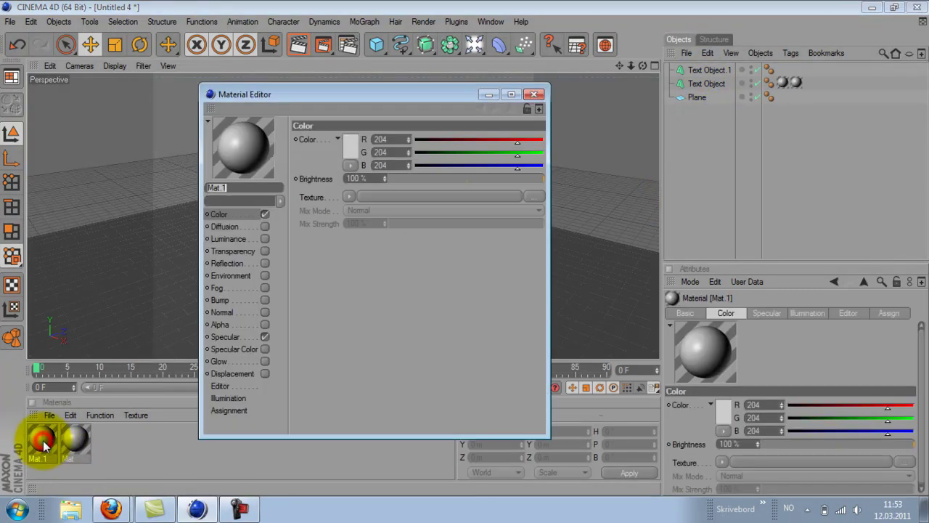
click(344, 158)
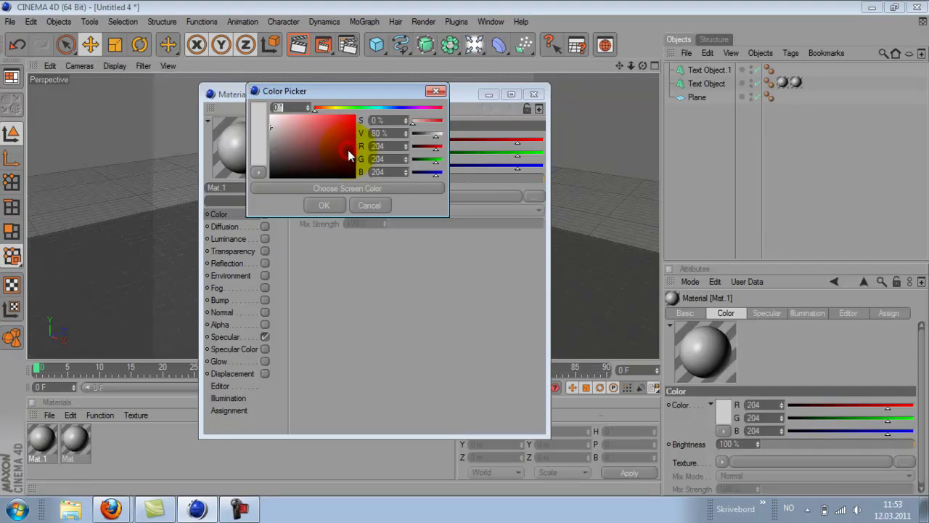
click(332, 142)
click(324, 205)
click(533, 94)
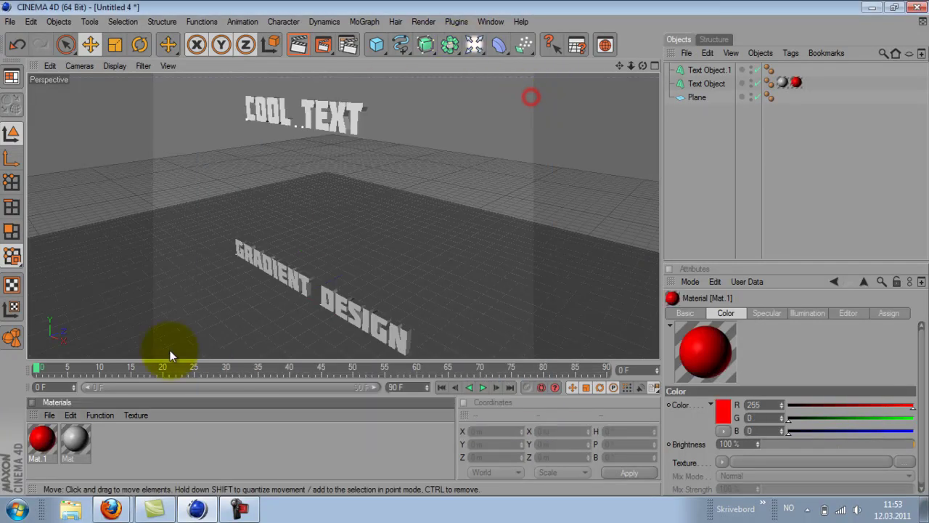
- Set the colour of material Mat to a saturated blue (R 29, G 0, B 255)
click(75, 435)
double_click(76, 436)
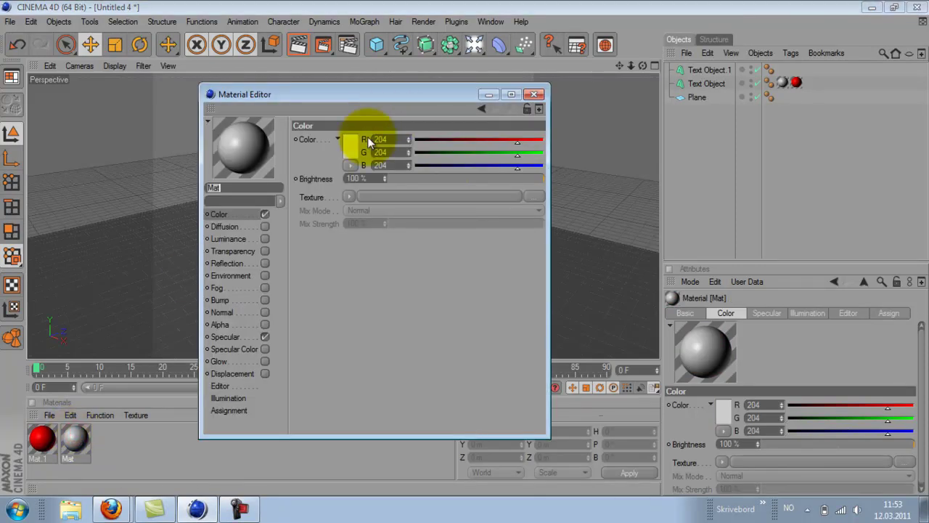
click(352, 150)
click(347, 154)
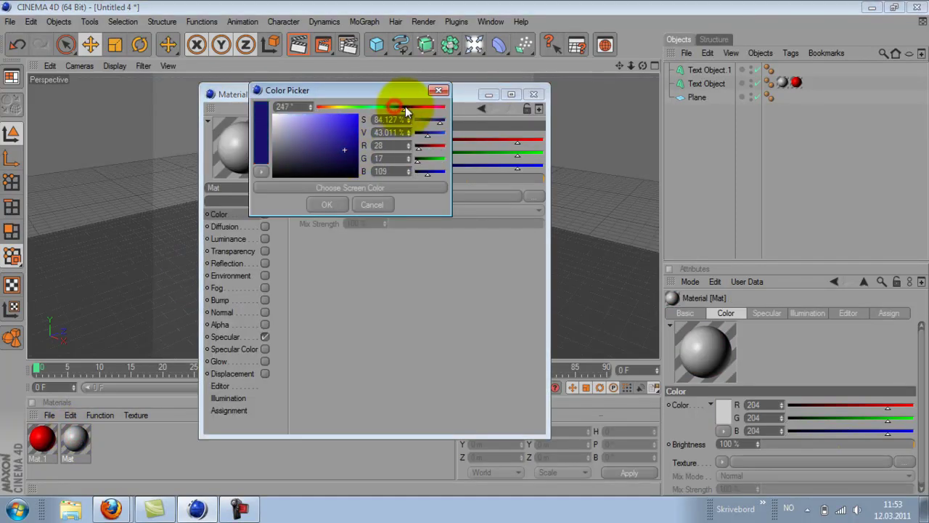
drag(385, 118, 394, 80)
click(329, 204)
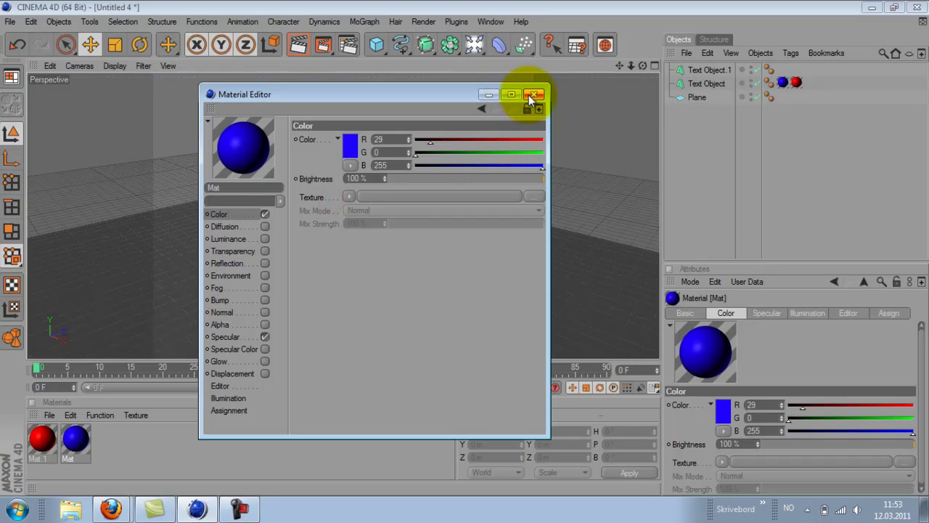
click(534, 94)
click(697, 160)
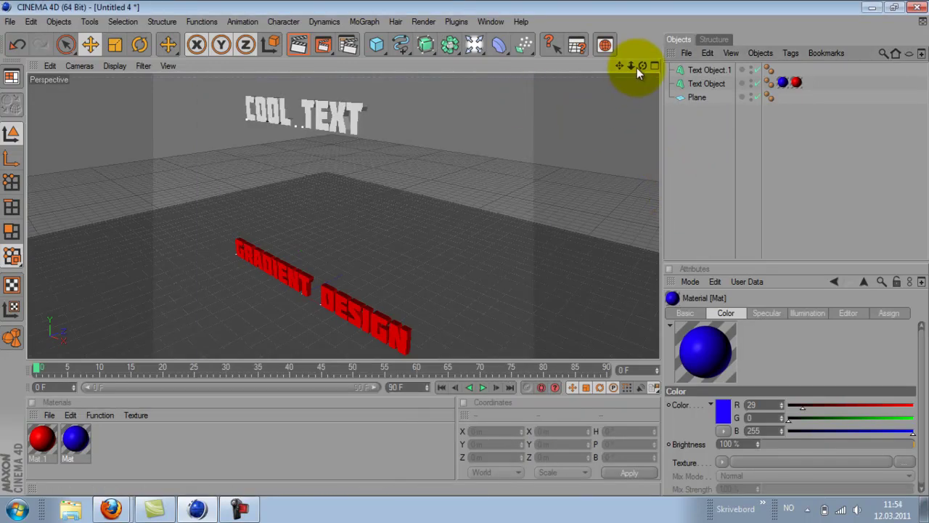
drag(637, 68, 465, 249)
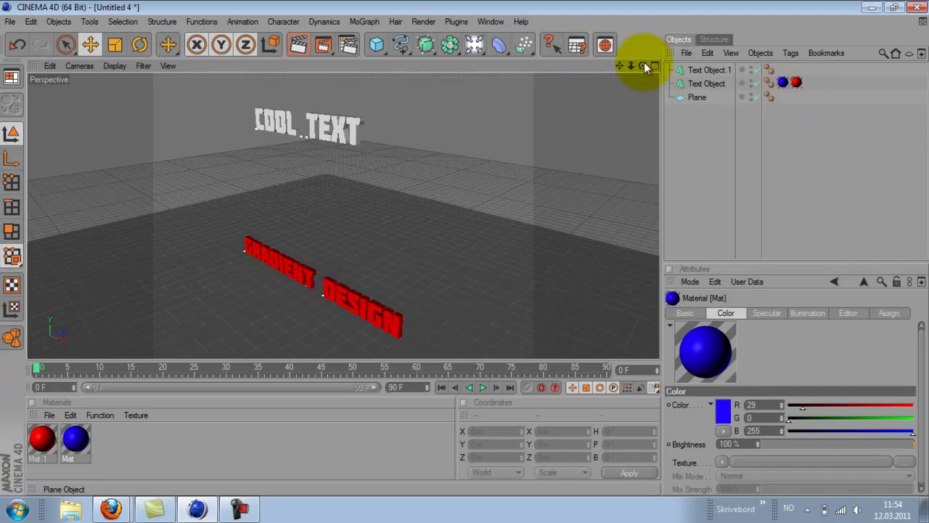
drag(640, 65, 464, 251)
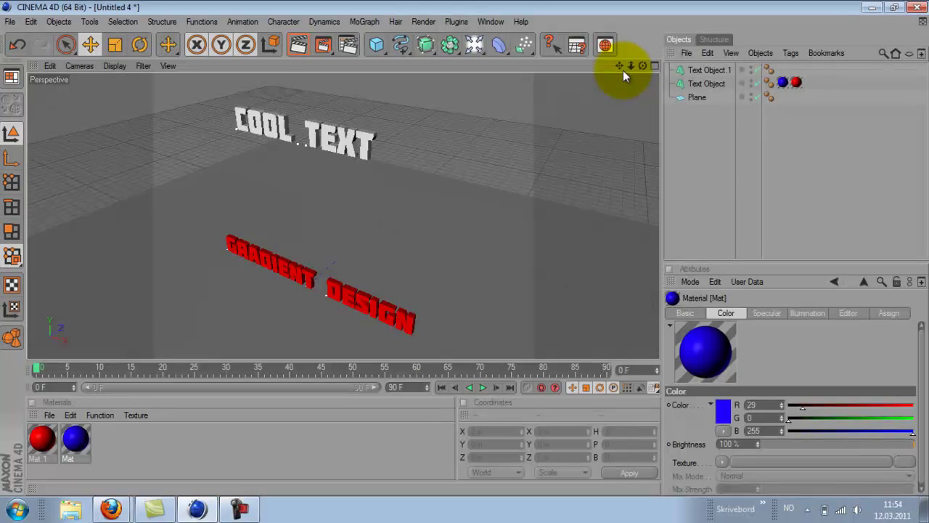
drag(622, 66, 465, 247)
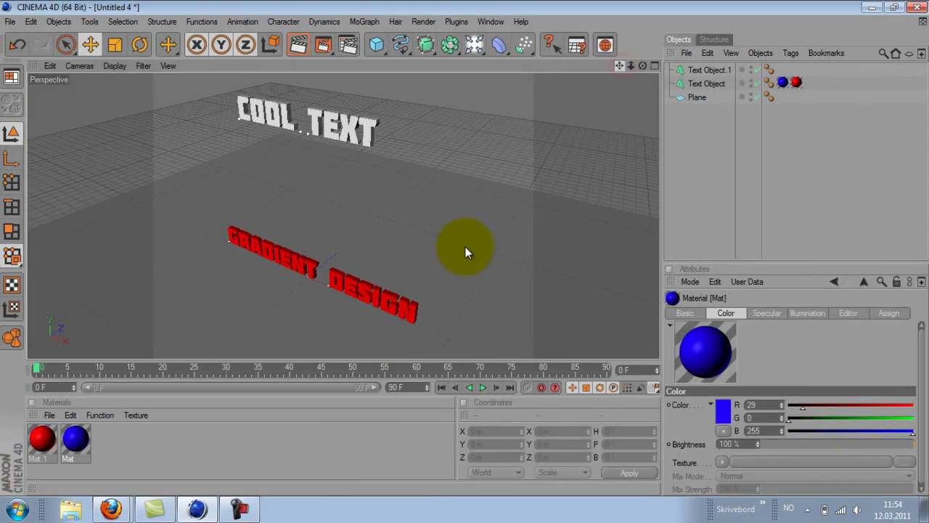
click(722, 168)
- Switch to Firefox to study the shattering "GRAPHICS" text in the YouTube test intro video, and return to Cinema 4D
click(130, 504)
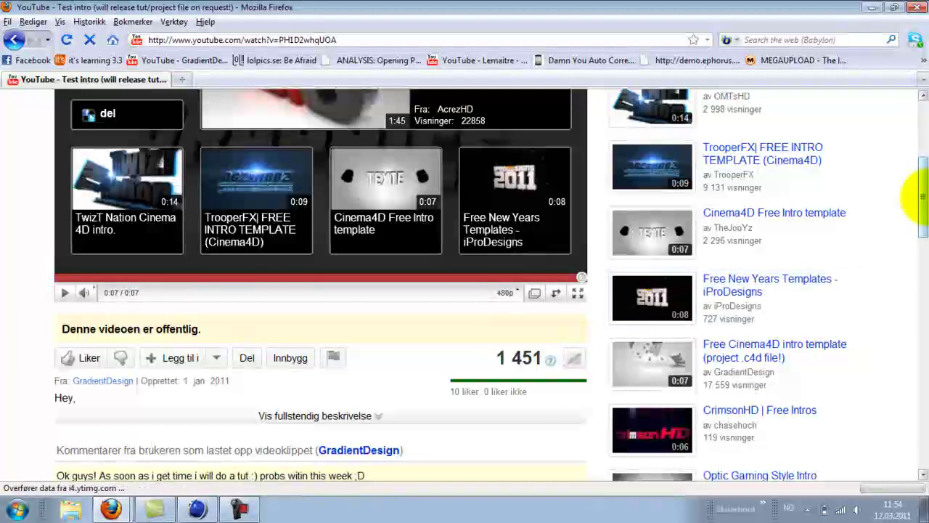
drag(919, 193, 921, 165)
click(318, 414)
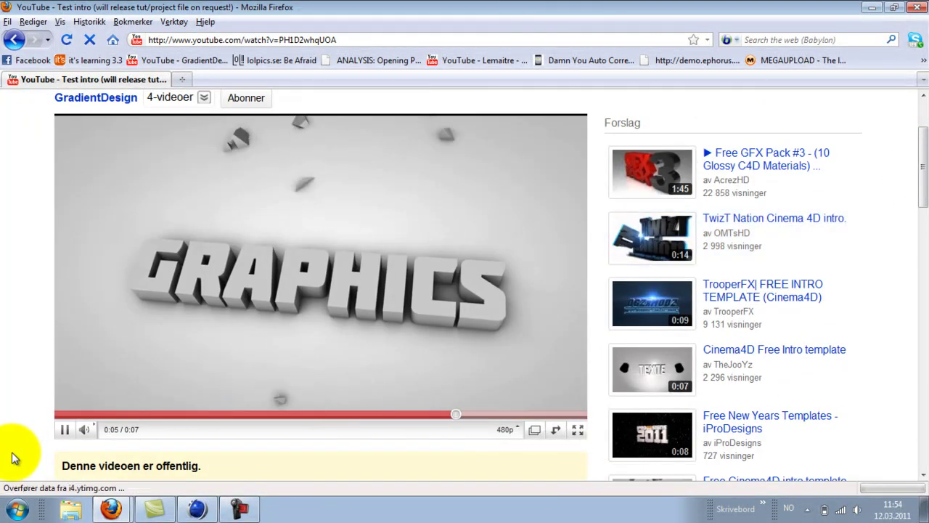
click(64, 429)
click(179, 414)
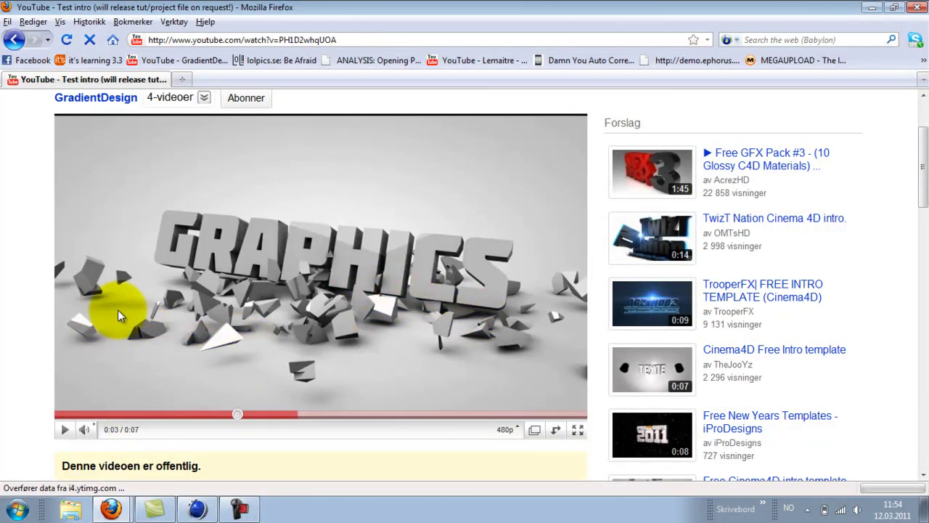
click(65, 429)
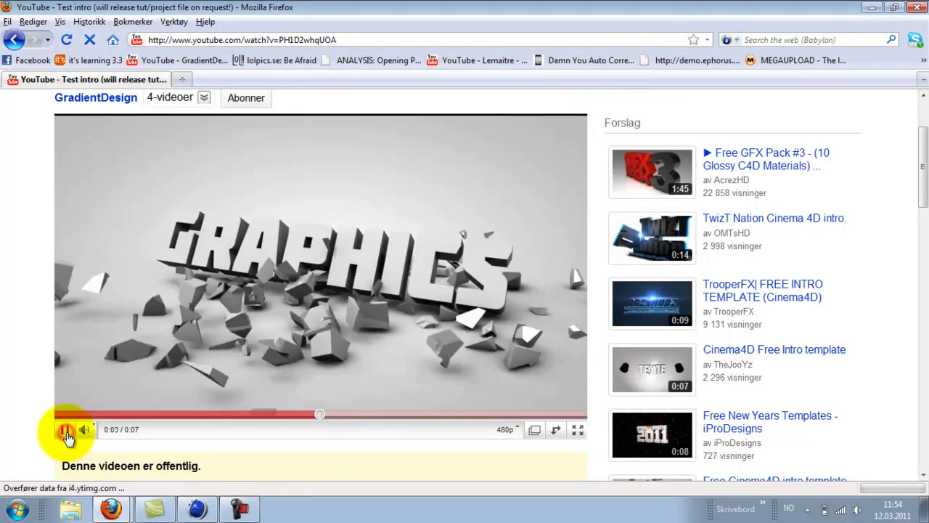
click(65, 430)
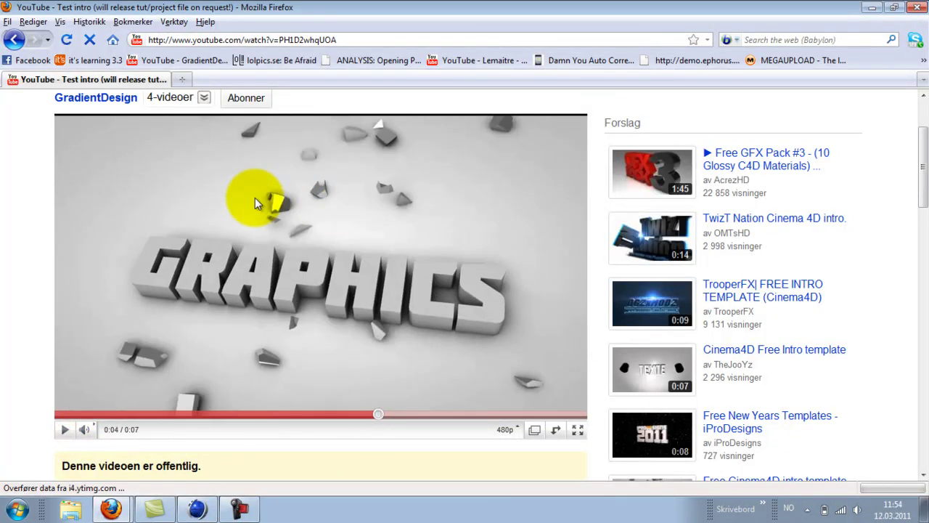
click(218, 508)
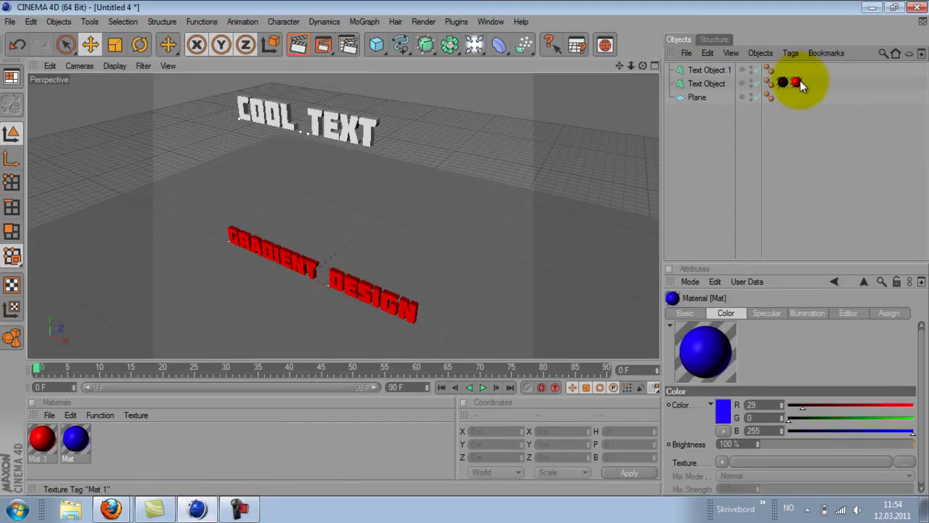
- Apply the blue material Mat to the raised "Cool Text" object
click(711, 144)
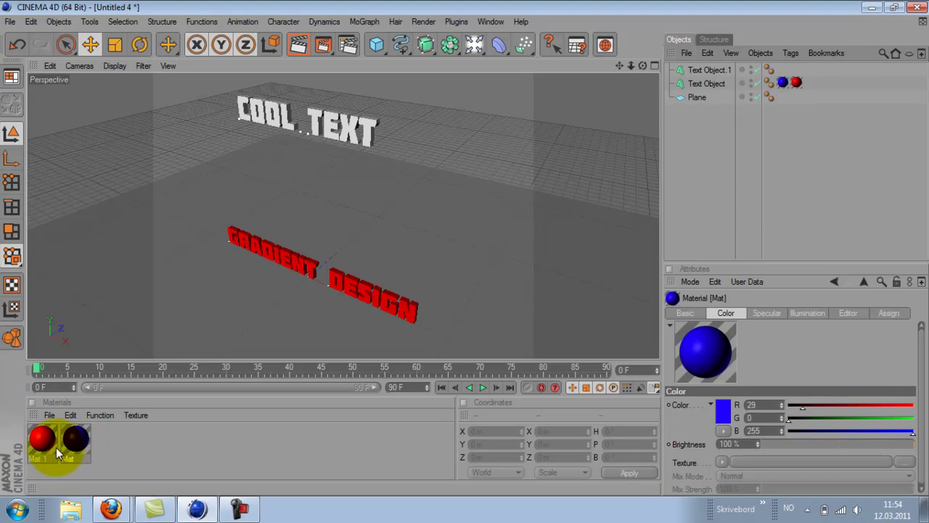
click(715, 155)
drag(620, 65, 465, 251)
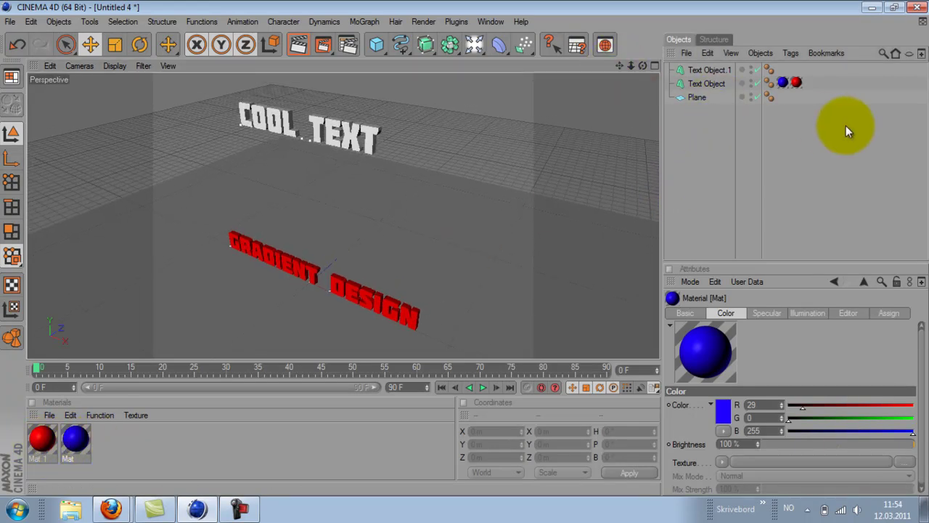
drag(62, 441, 249, 281)
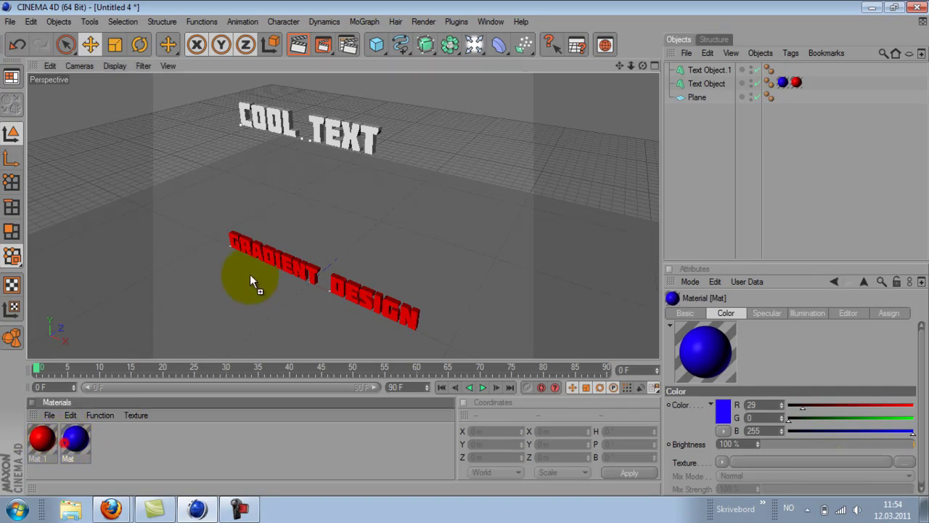
drag(349, 143, 352, 136)
click(715, 131)
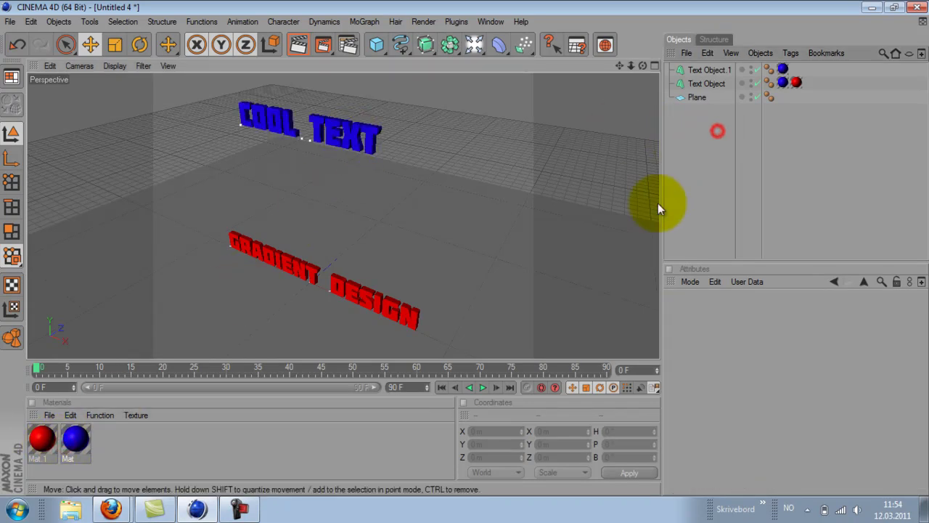
- Rename the "Gradient Design" text object as Gradient
click(707, 85)
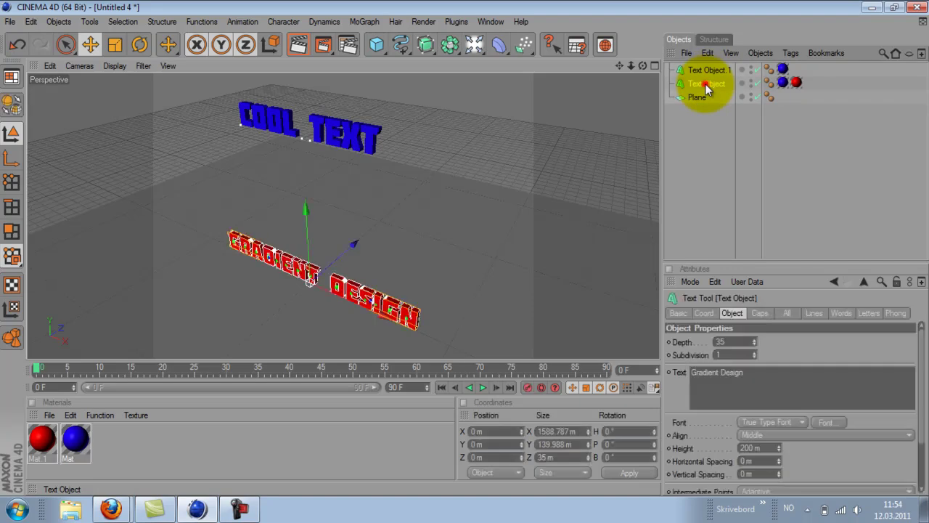
double_click(706, 84)
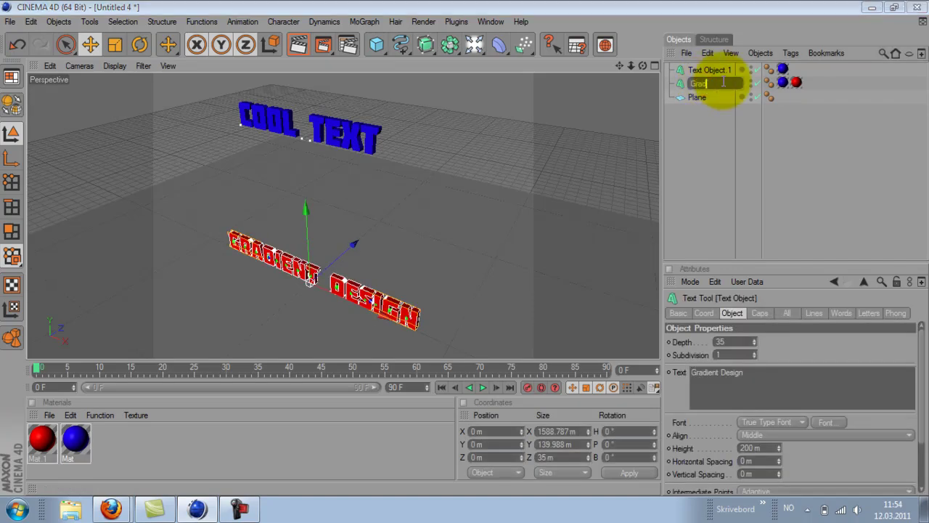
text(Gradient)
key(Return)
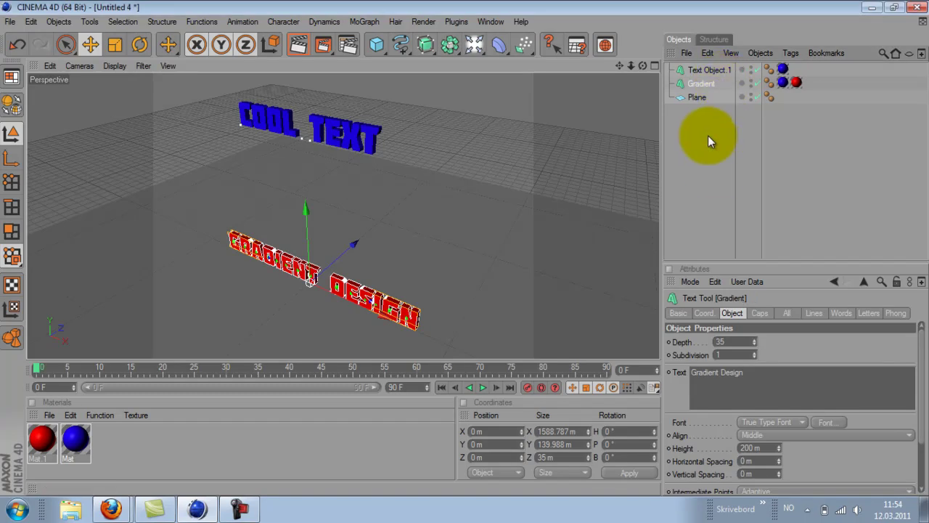
- Rename the "Cool Text" object as Cool and the plane as Floor
double_click(706, 71)
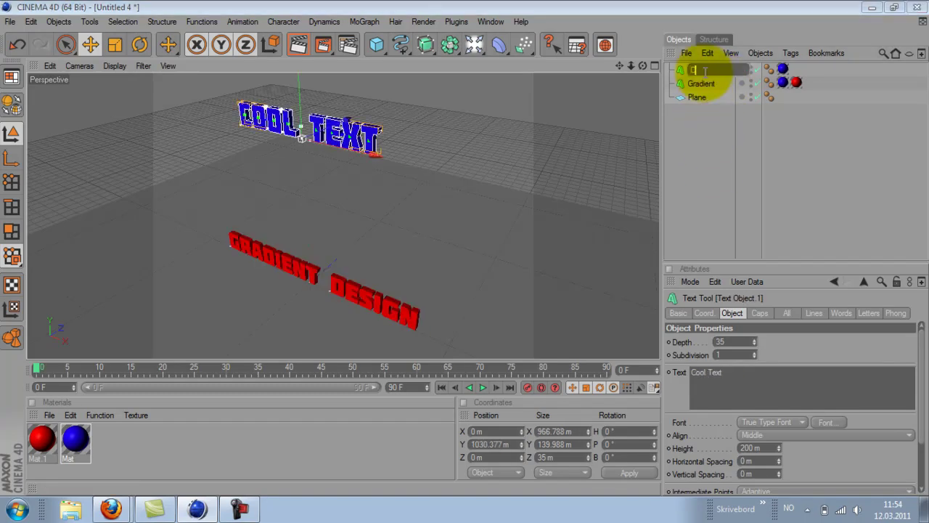
click(699, 97)
double_click(701, 97)
text(Floor)
key(Return)
click(701, 142)
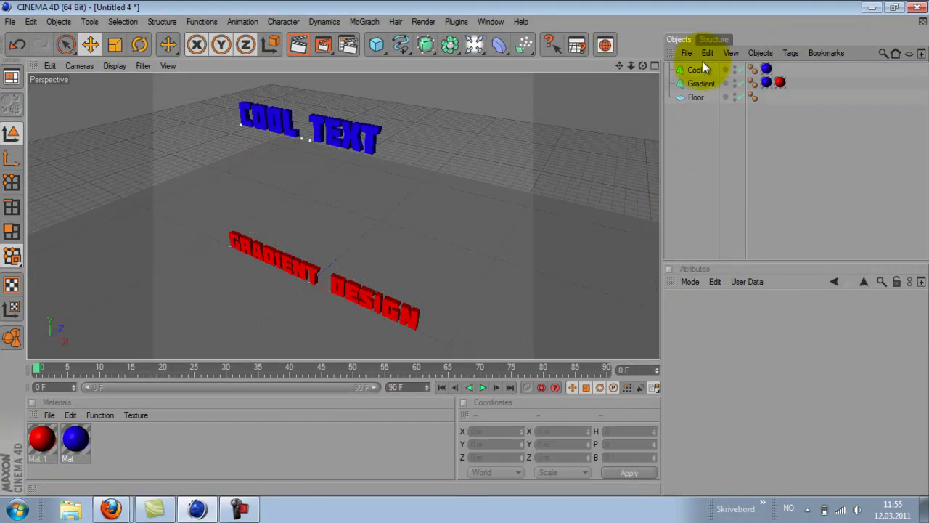
- Break the Gradient text object with the Thrausi plugin, using Voronoi mode and 10 pieces
click(702, 85)
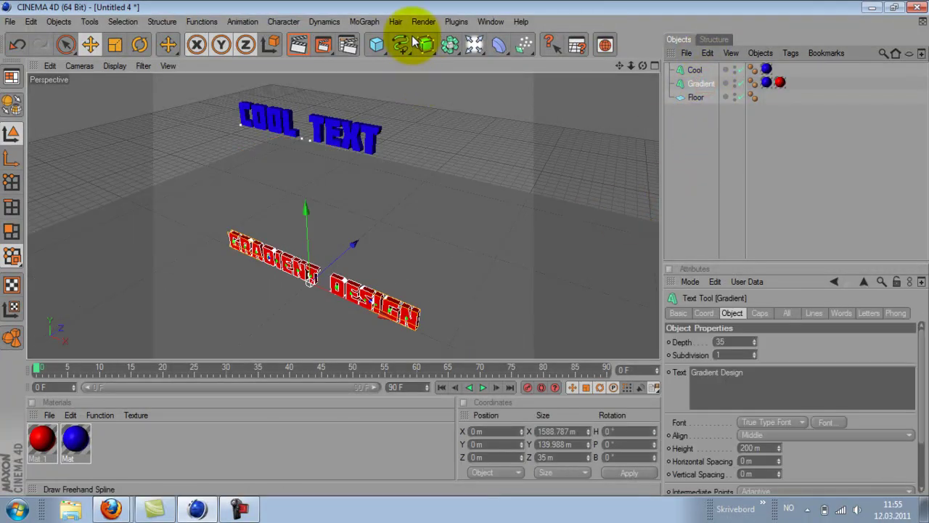
click(456, 21)
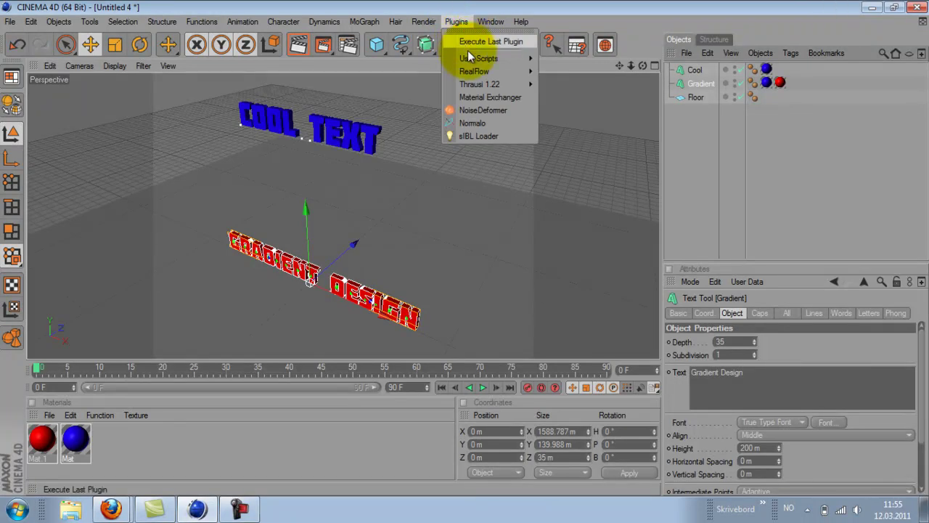
mouse_move(496, 87)
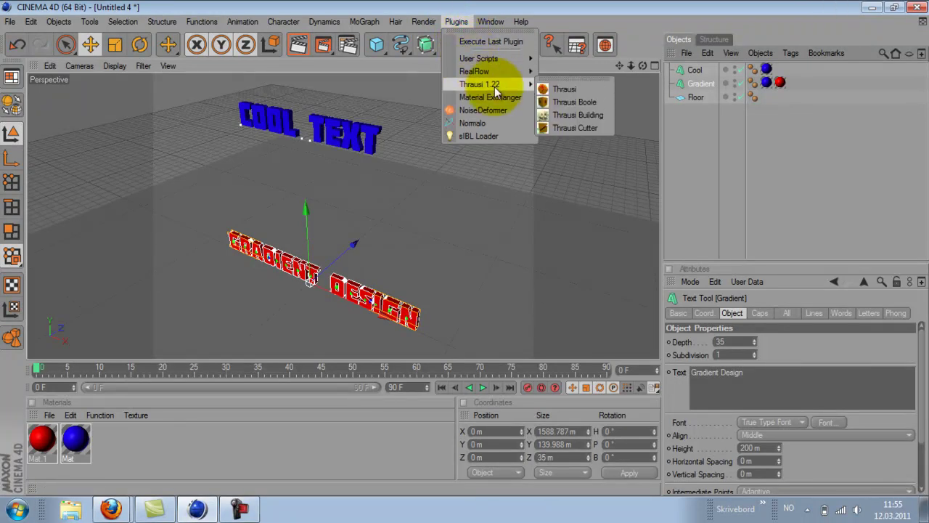
click(571, 92)
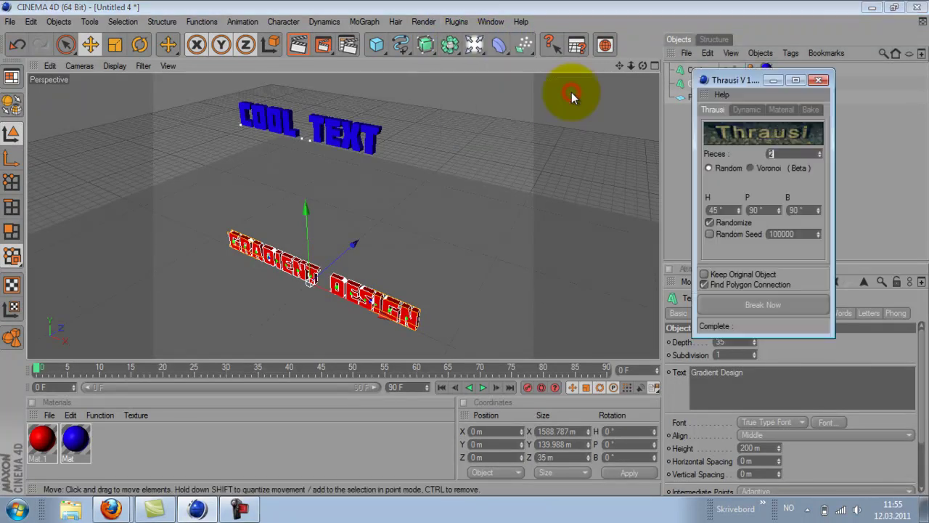
click(753, 168)
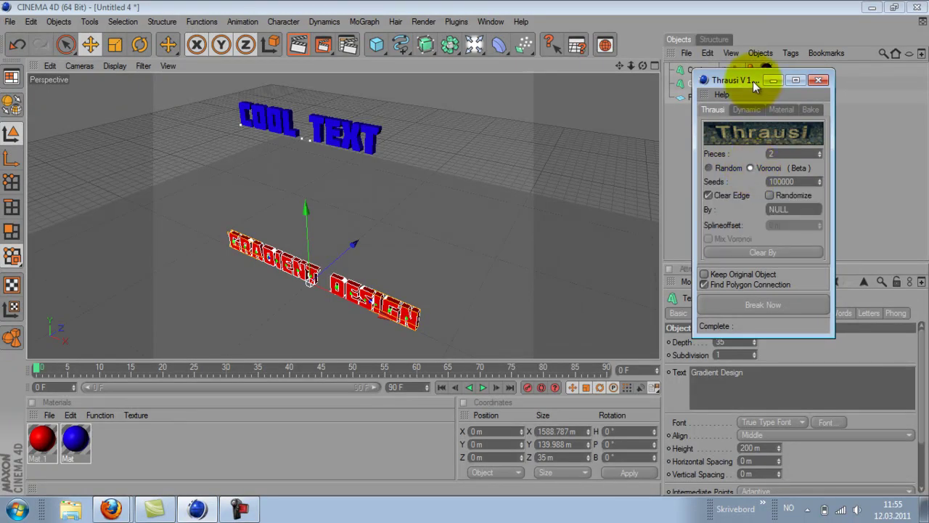
drag(748, 81, 662, 71)
click(735, 144)
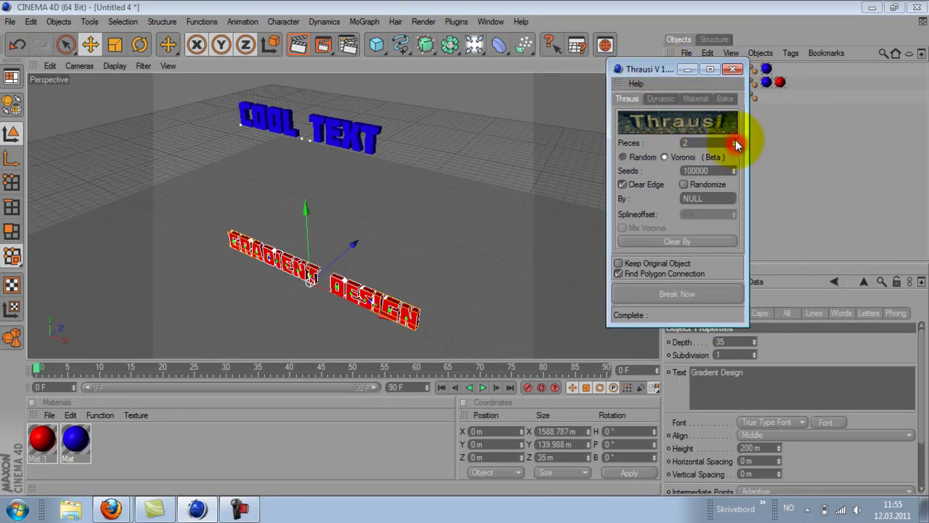
click(736, 142)
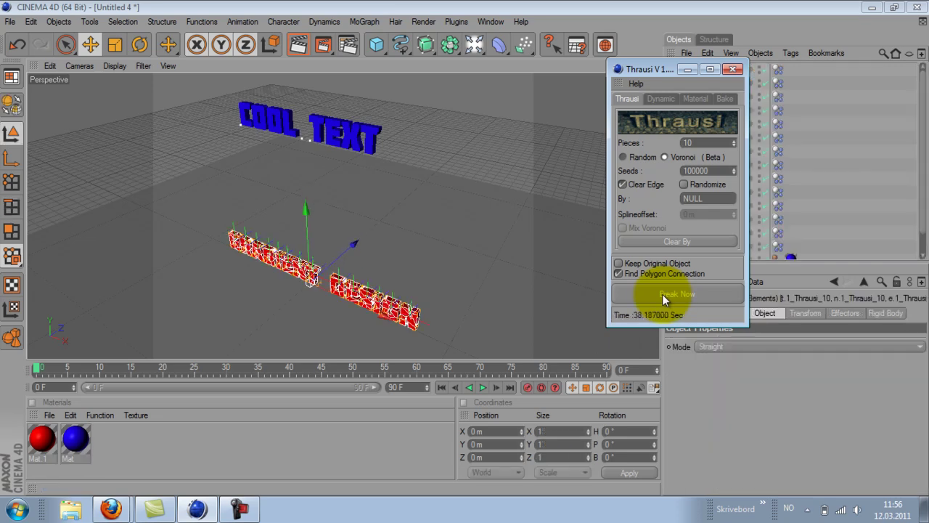
click(733, 69)
- Examine the list of Thrausi fracture objects and check which letter of "Gradient Design" each one represents
click(924, 203)
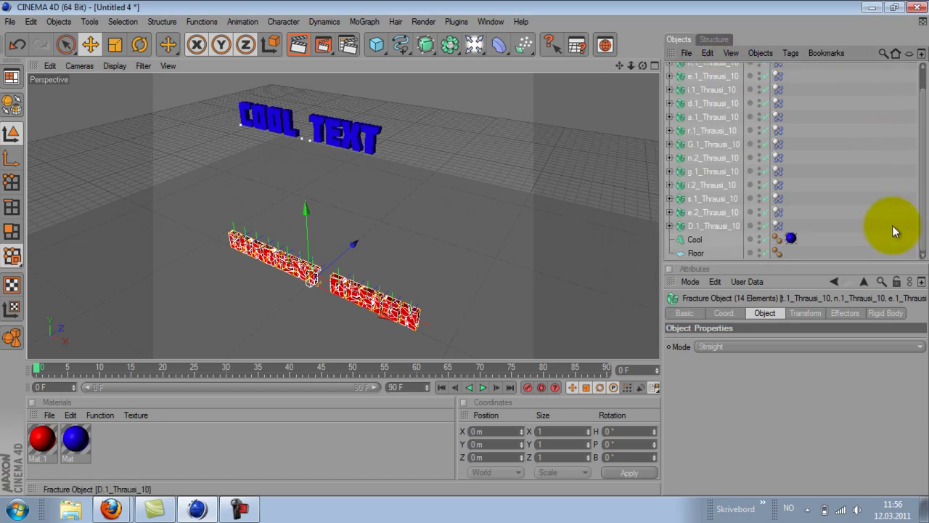
click(850, 227)
scroll(917, 121, up, 2)
click(712, 70)
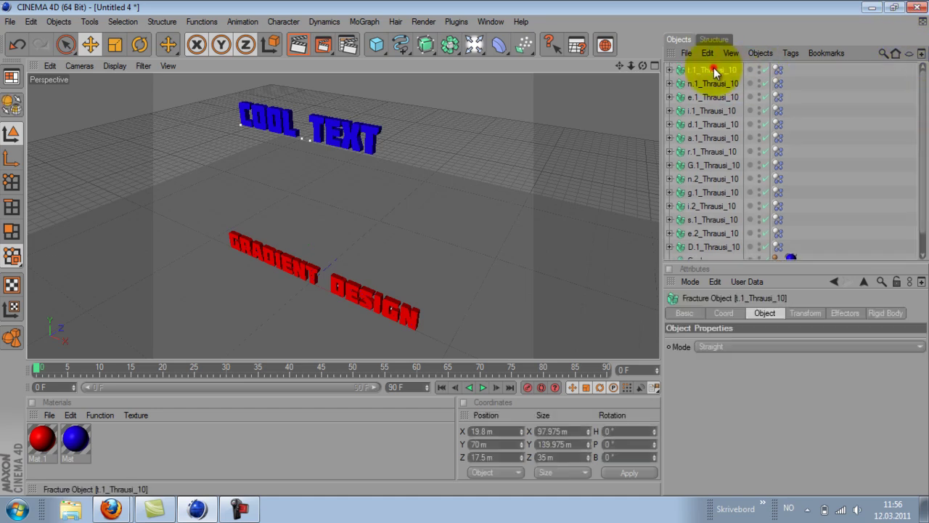
click(707, 110)
click(706, 139)
click(706, 167)
click(699, 206)
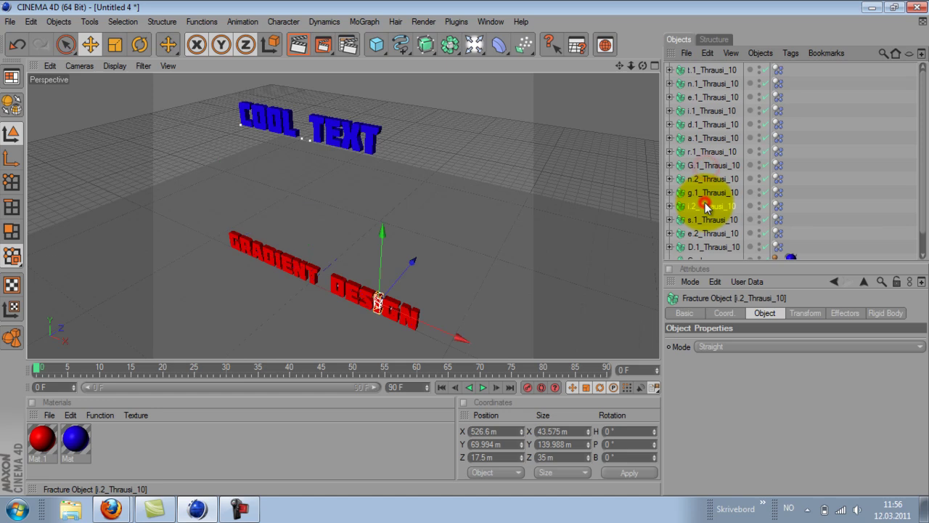
- Examine the pieces inside the g.1_Thrausi_10 fracture object, collapse it again and clear the object selection
click(669, 192)
drag(915, 182, 915, 197)
click(696, 123)
key(Down)
key(Down)
key(Down)
key(Down)
key(Down)
key(Down)
key(Down)
key(Down)
key(Down)
key(Down)
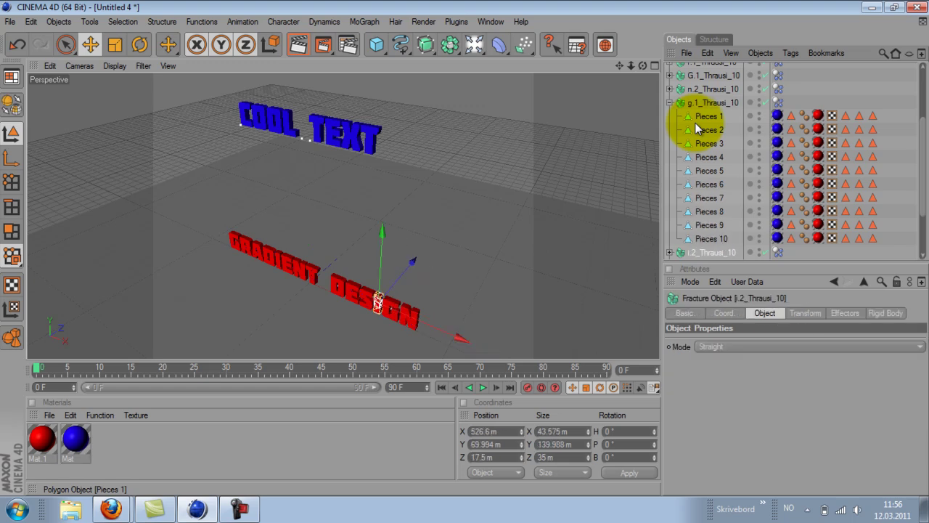
click(669, 102)
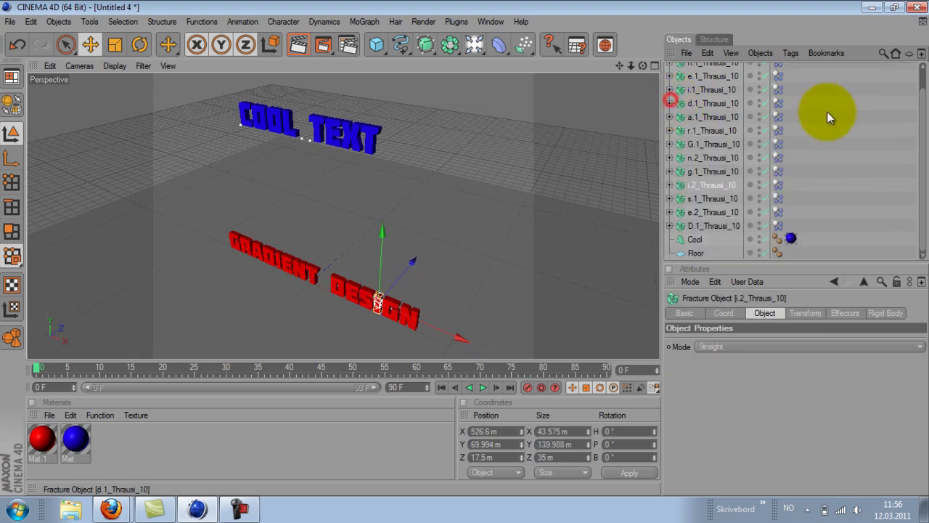
click(914, 186)
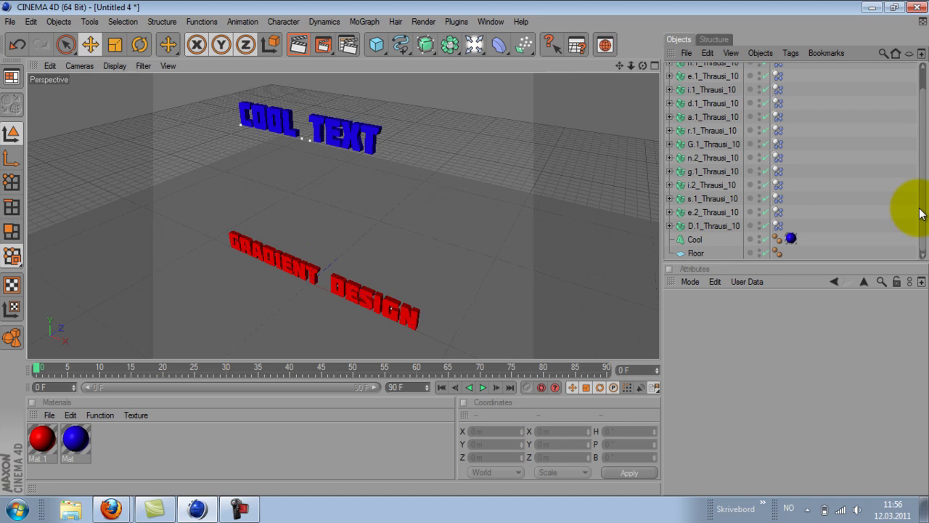
- Group all the Thrausi letter fracture objects under one null object and rename it Gradient
drag(794, 225, 694, 53)
right_click(701, 109)
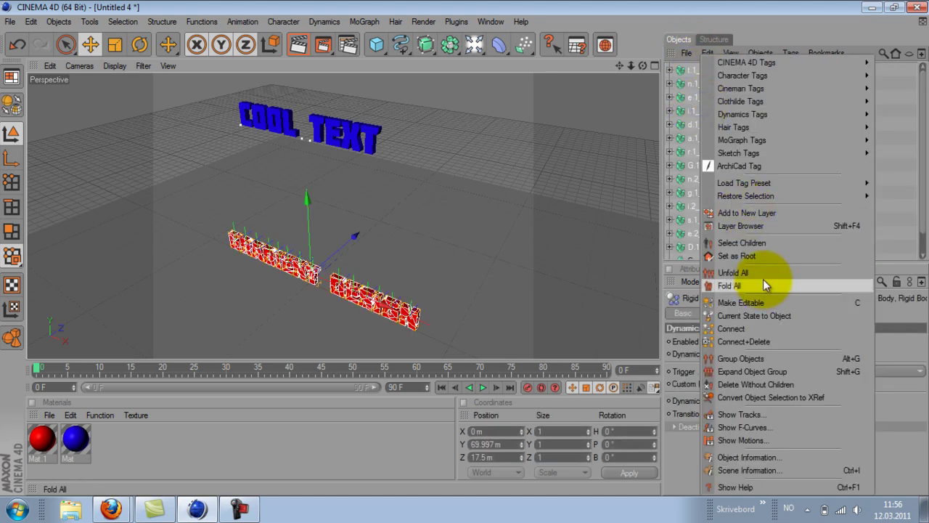
click(755, 359)
click(828, 154)
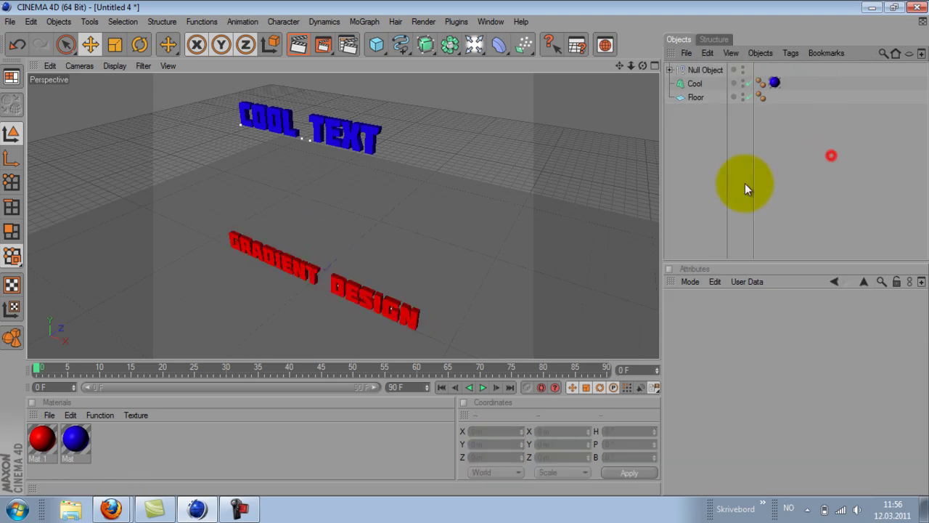
double_click(712, 71)
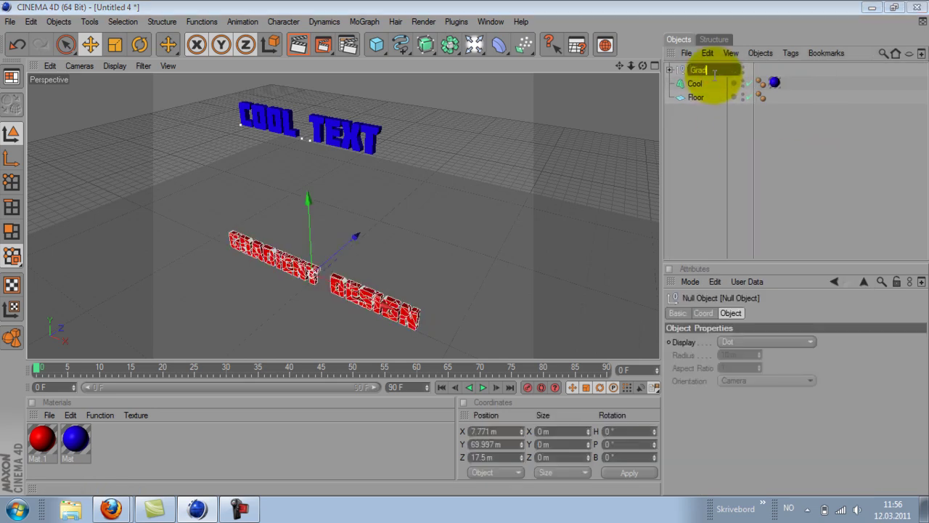
text(Gradient)
click(707, 143)
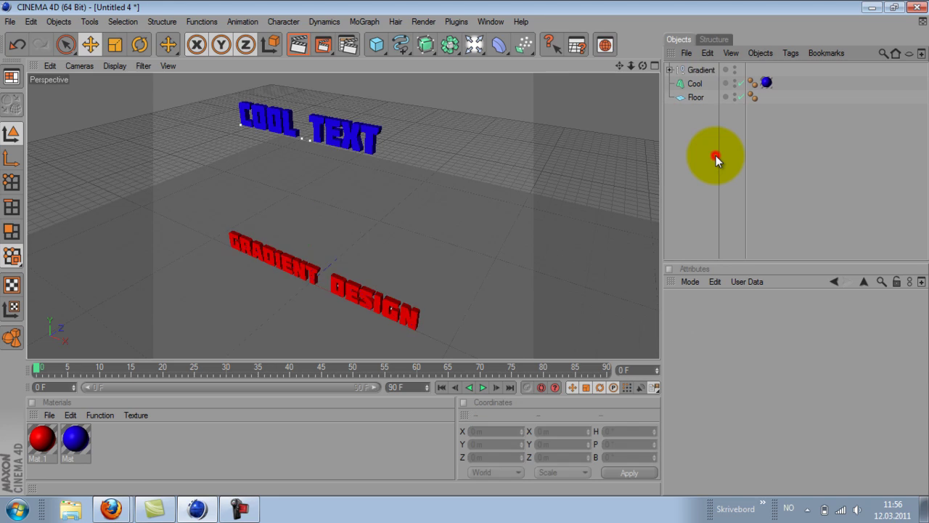
- Check the contents of the Gradient group, play the animation briefly and rewind it to frame 0
click(670, 69)
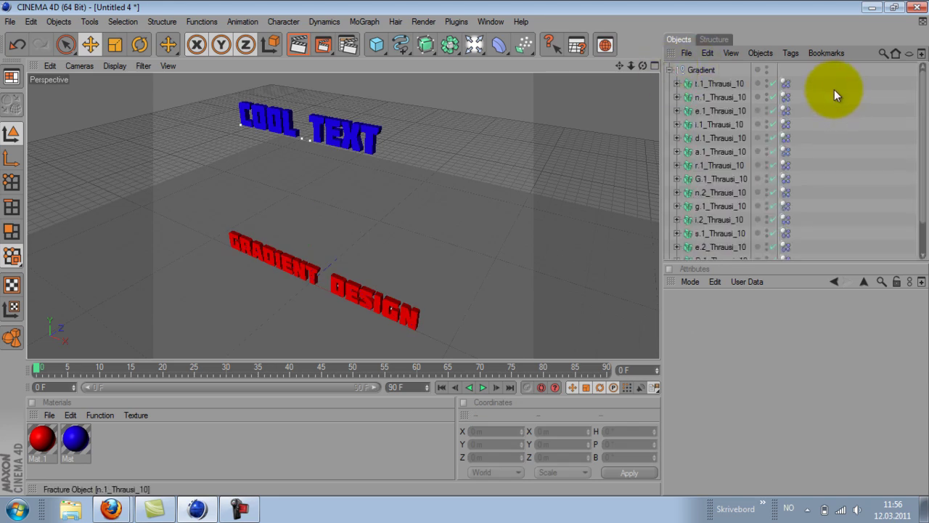
click(669, 70)
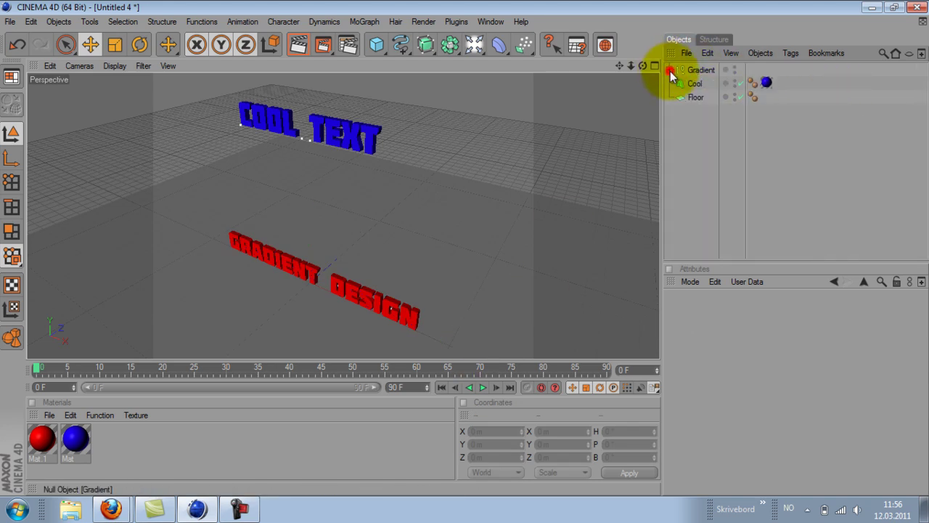
click(482, 387)
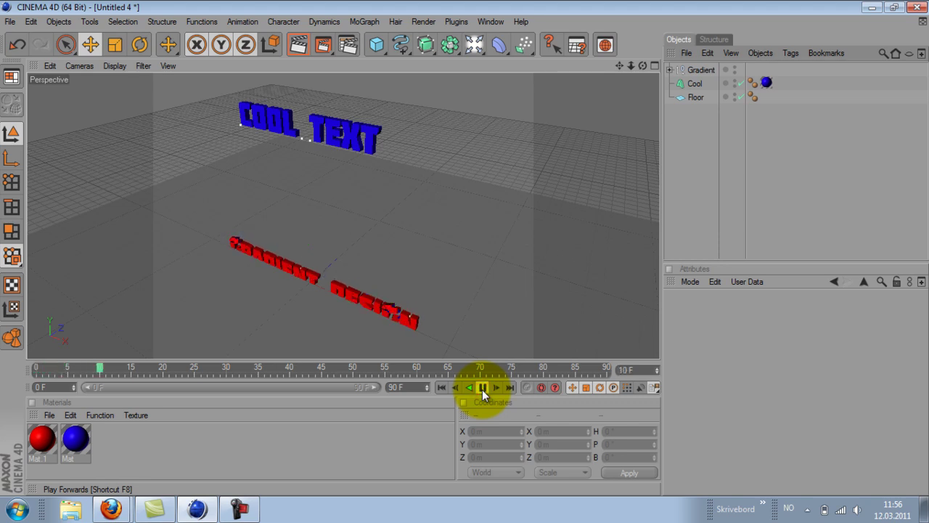
click(482, 387)
click(442, 388)
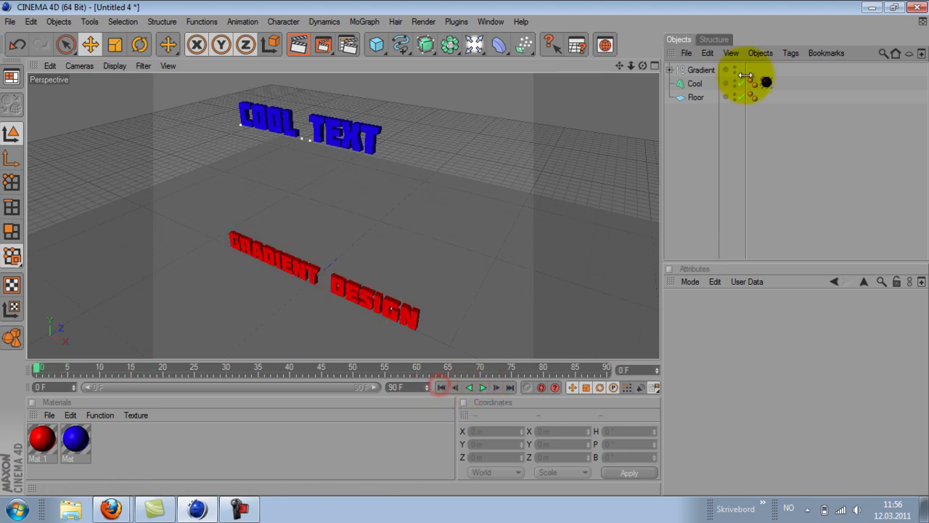
- Set the dynamics trigger of all the Gradient letters' Rigid Body tags to On Collision
click(669, 70)
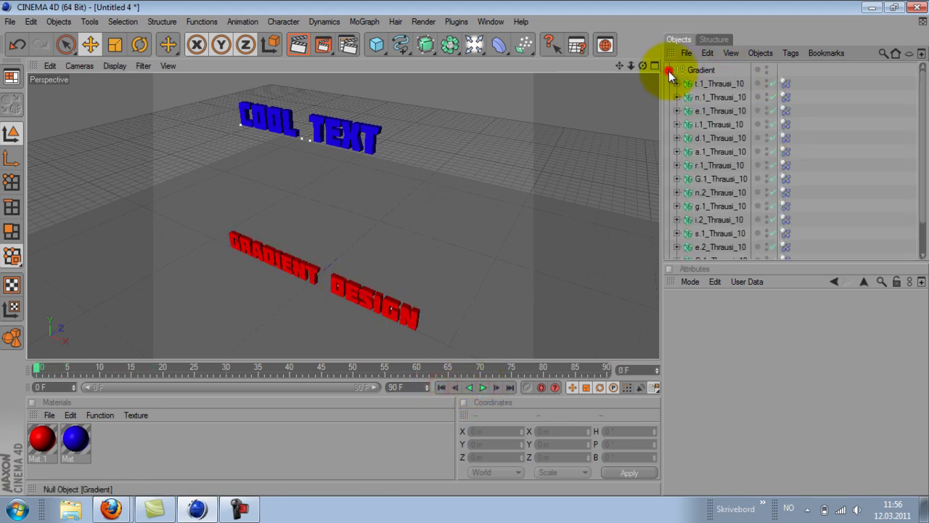
click(786, 84)
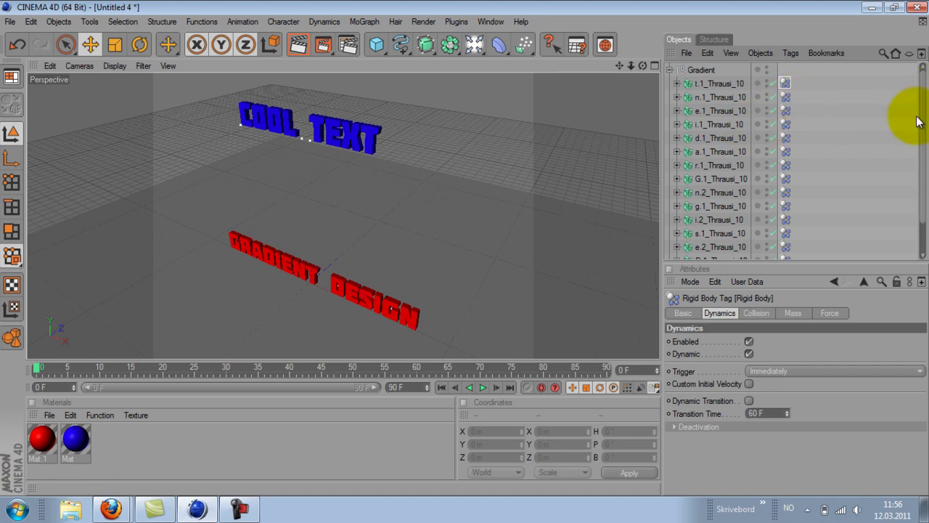
drag(920, 124, 919, 132)
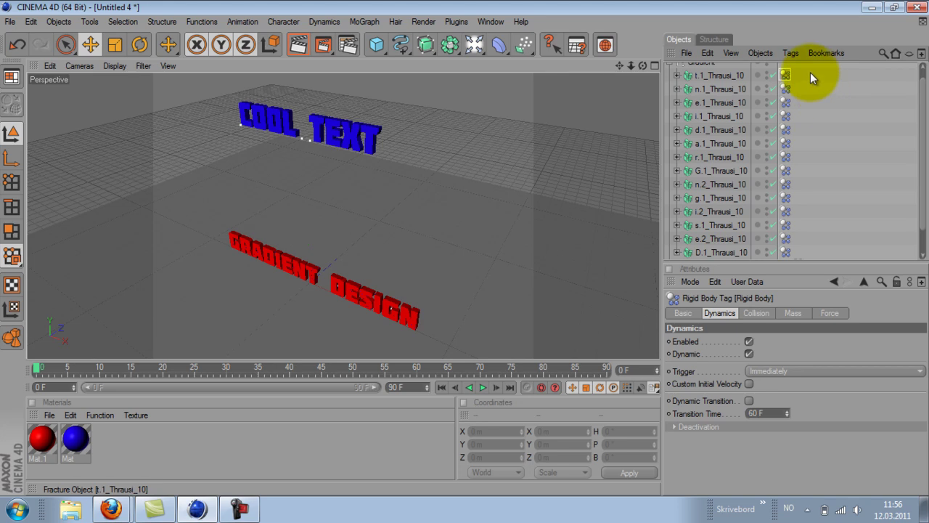
drag(819, 73, 783, 226)
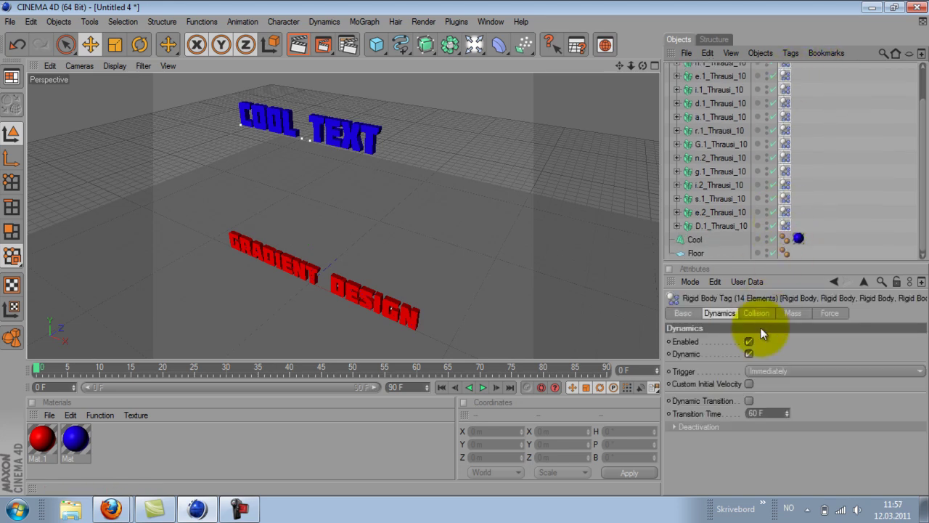
click(721, 313)
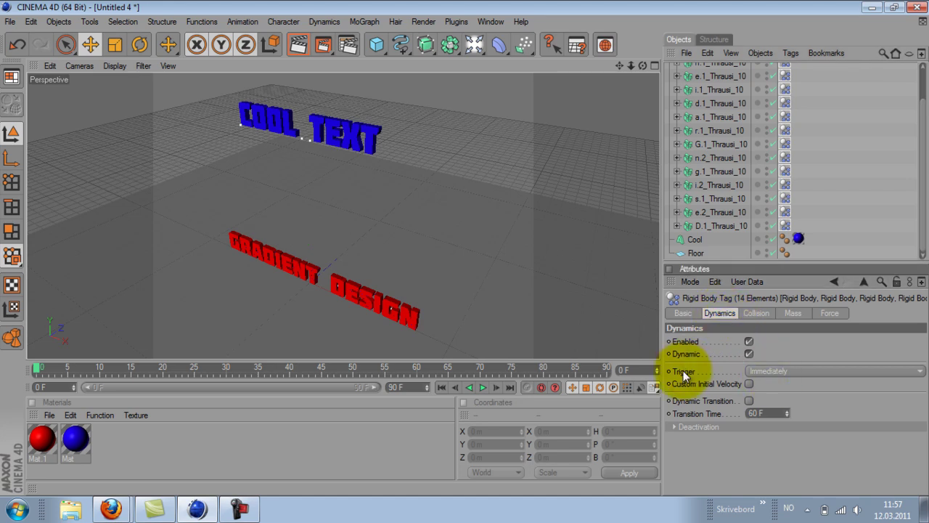
click(772, 371)
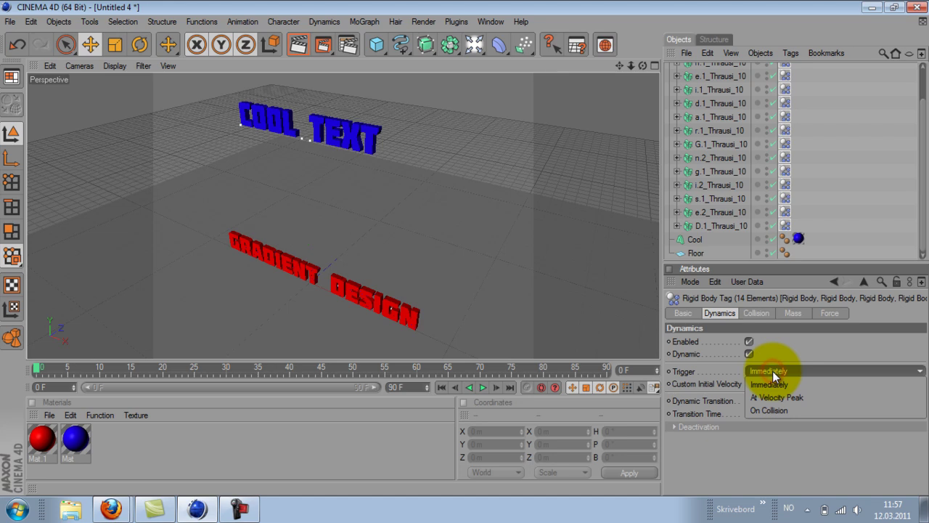
click(773, 410)
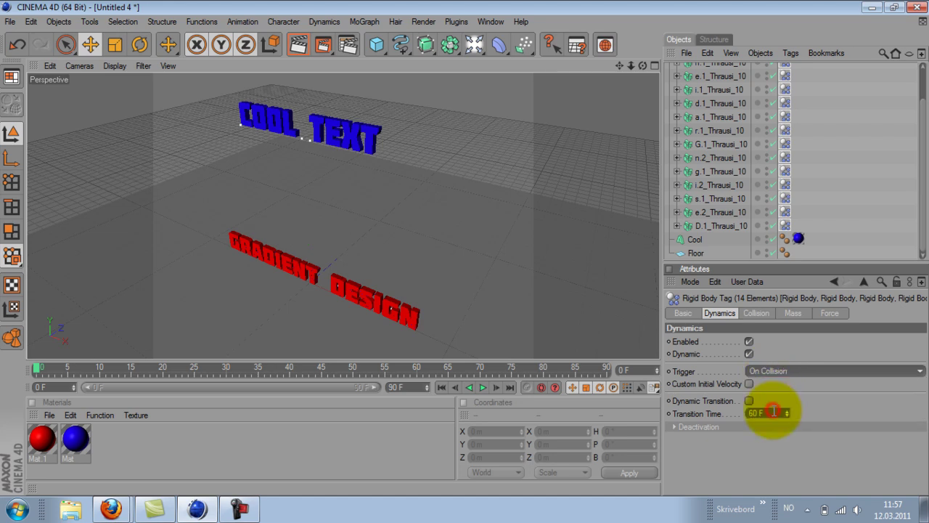
click(808, 427)
- Play the animation briefly to test the collision trigger, rewind to frame 0 and clear the selection
click(482, 388)
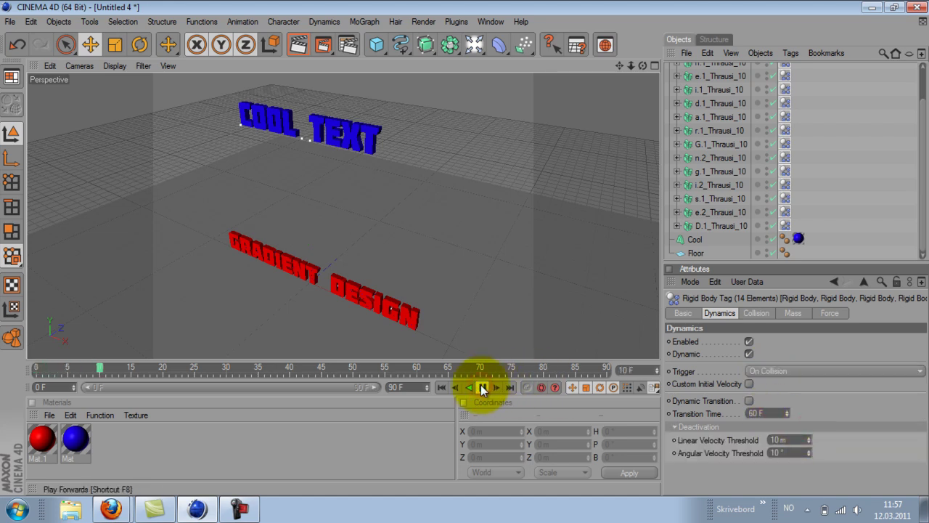
click(483, 388)
click(442, 387)
click(828, 213)
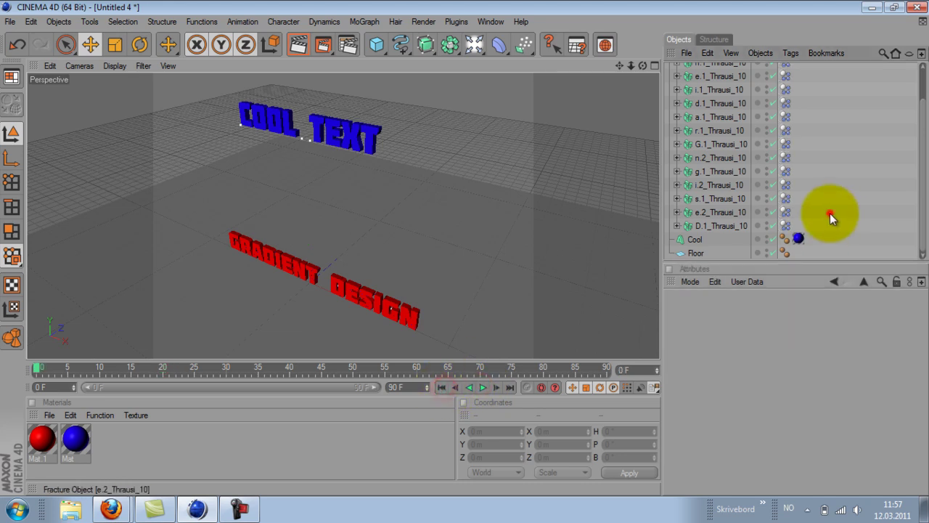
- Add a MoGraph Collider Body tag to the Floor plane
drag(782, 225, 695, 260)
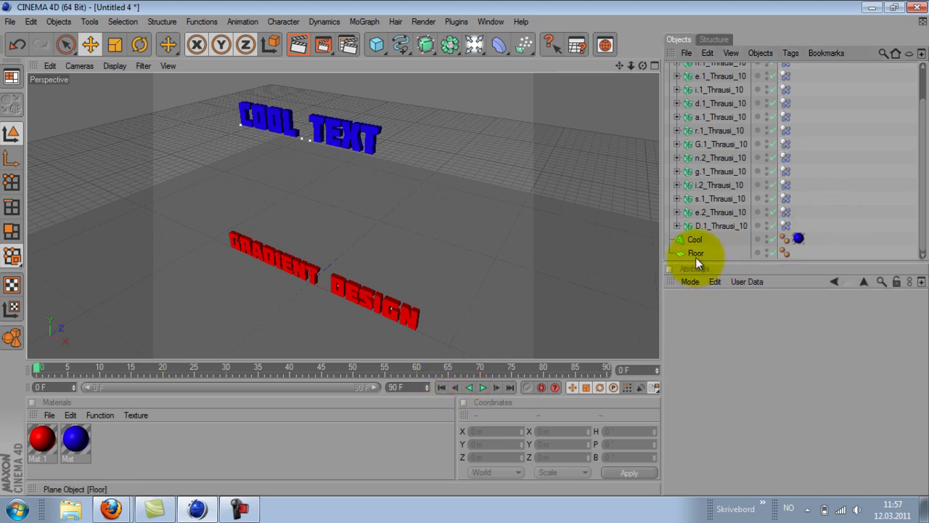
click(784, 226)
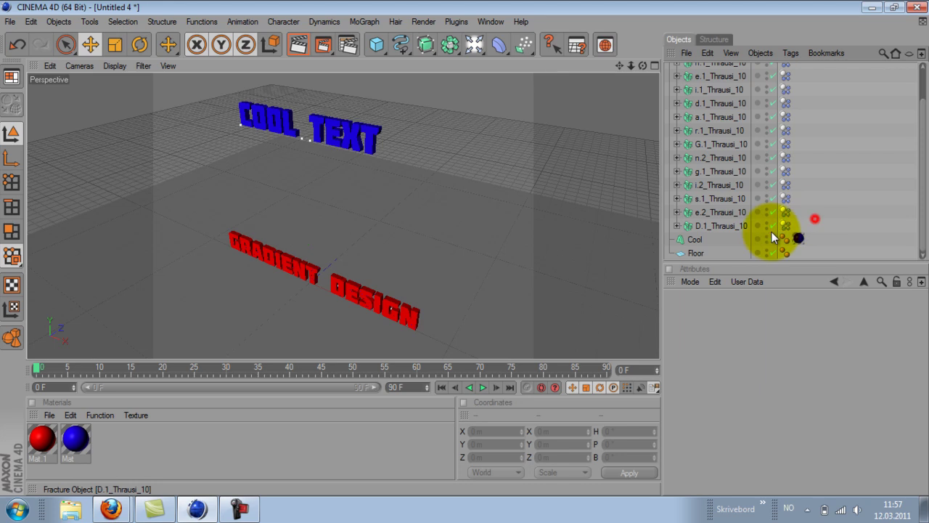
click(815, 218)
click(697, 253)
click(790, 53)
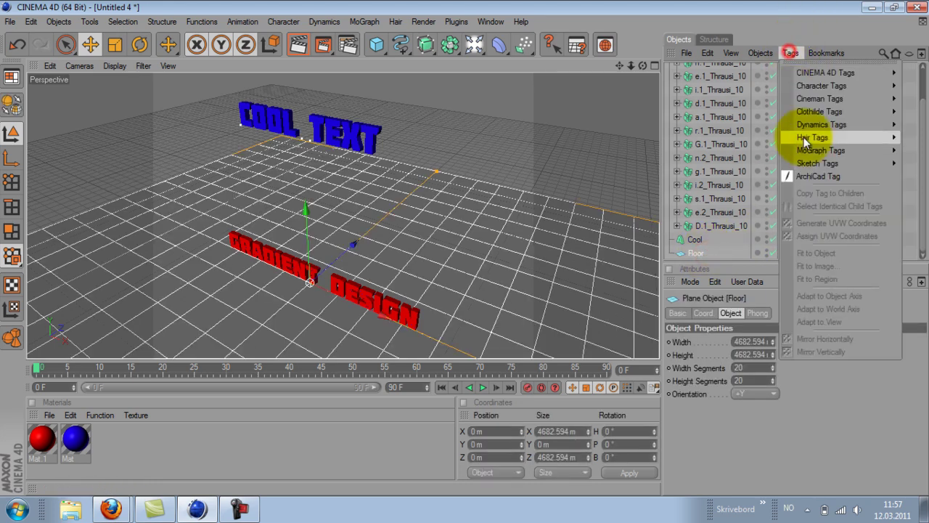
mouse_move(808, 148)
click(750, 172)
click(838, 190)
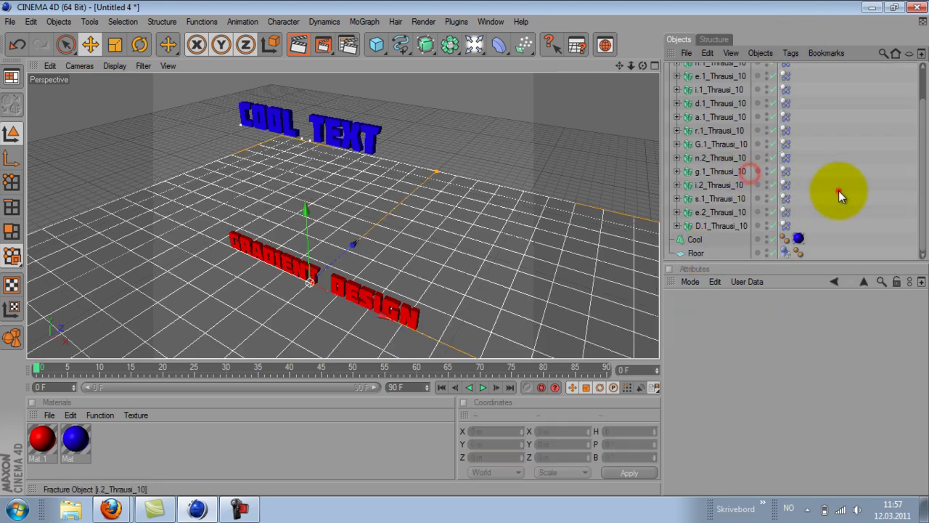
- Collapse the Gradient group and add a MoGraph Rigid Body tag to the Cool text object
drag(924, 229, 922, 147)
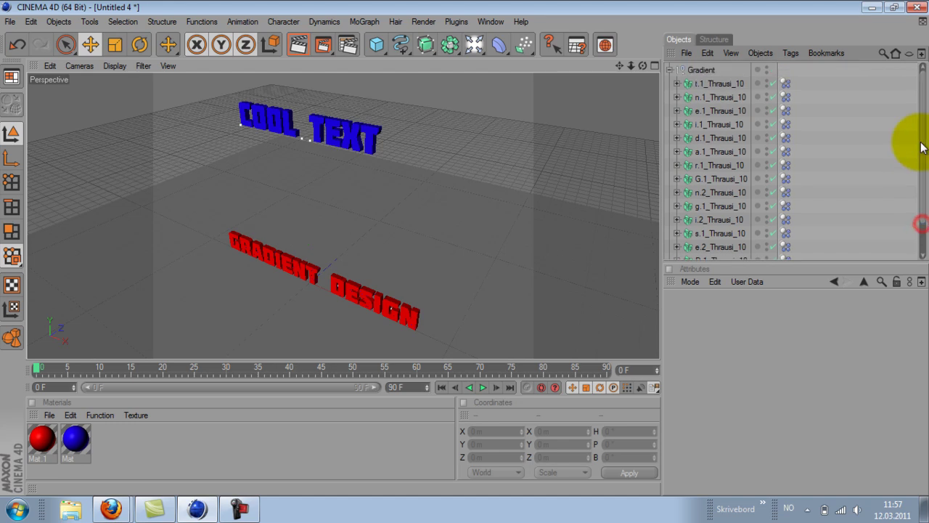
click(669, 70)
click(695, 85)
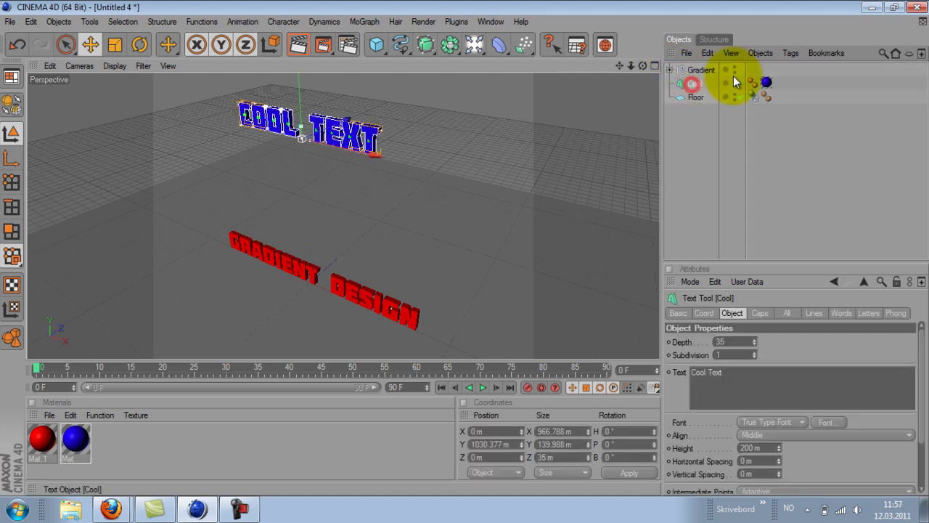
click(790, 54)
mouse_move(810, 150)
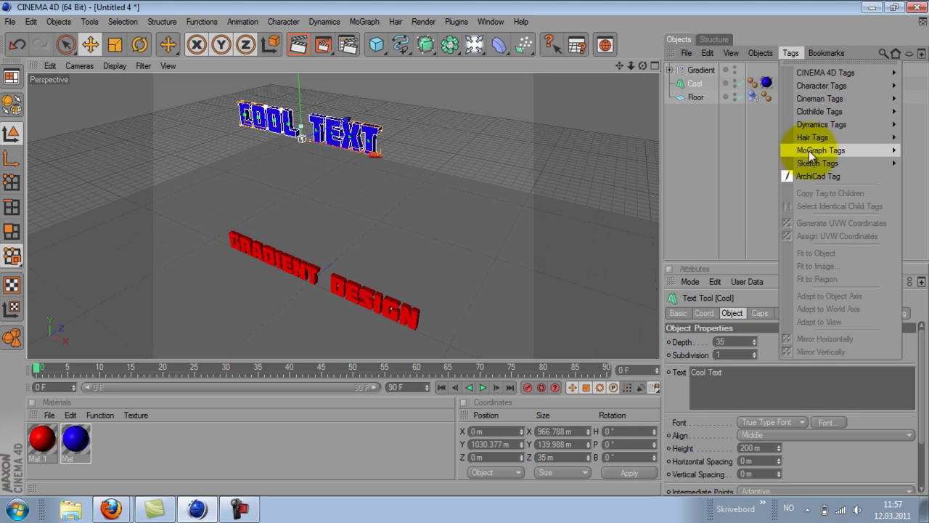
click(753, 178)
click(717, 157)
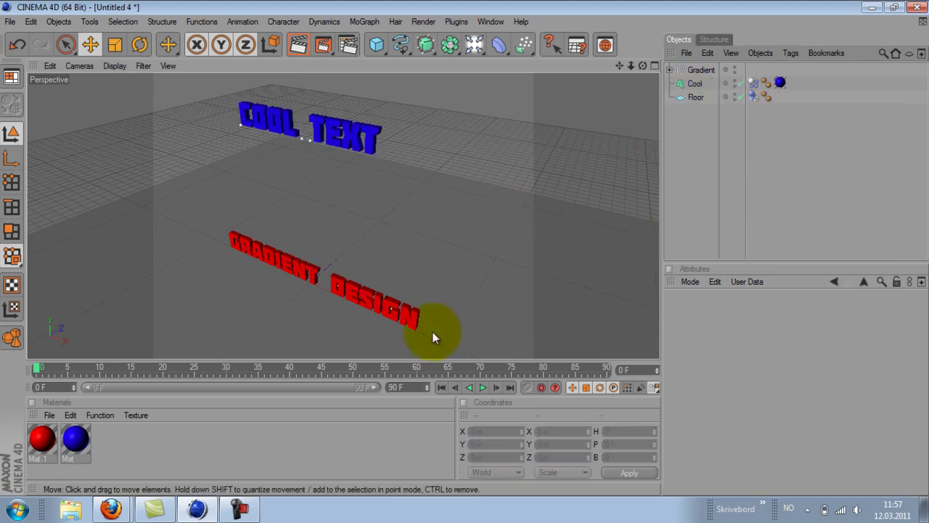
- Play the dynamics simulation, stop it at frame 79 and inspect the shattered letters from above
click(479, 387)
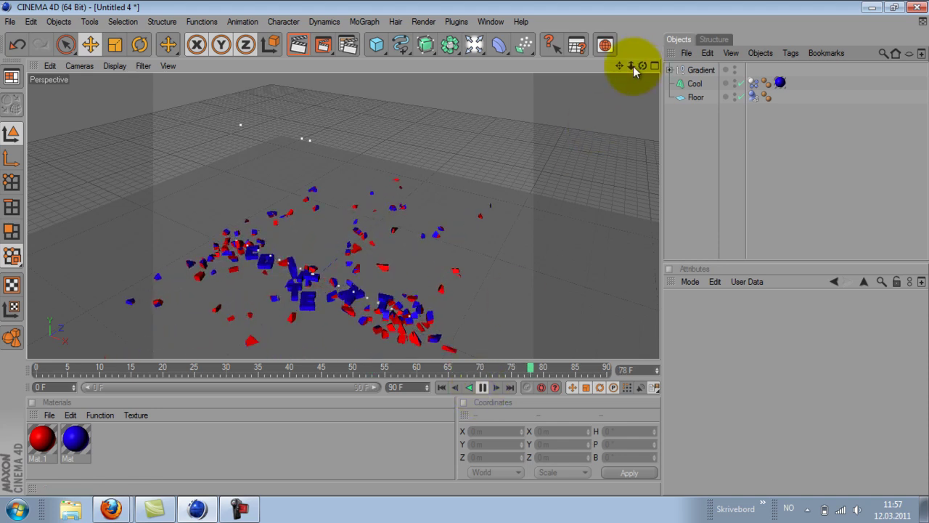
drag(632, 66, 692, 63)
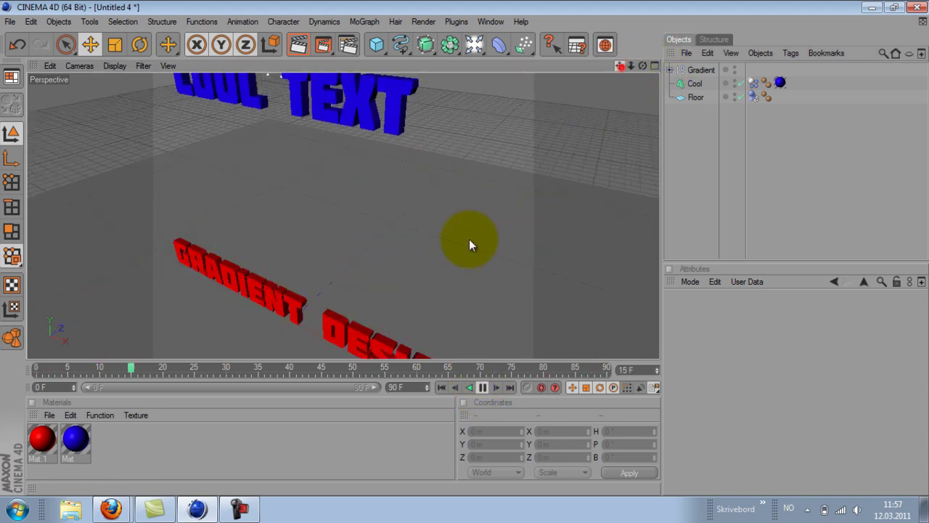
scroll(472, 240, down, 3)
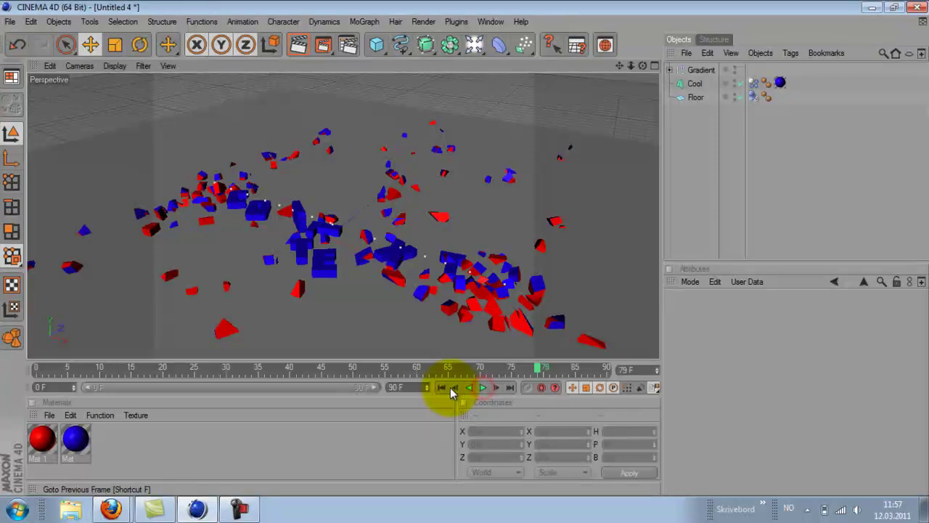
click(637, 65)
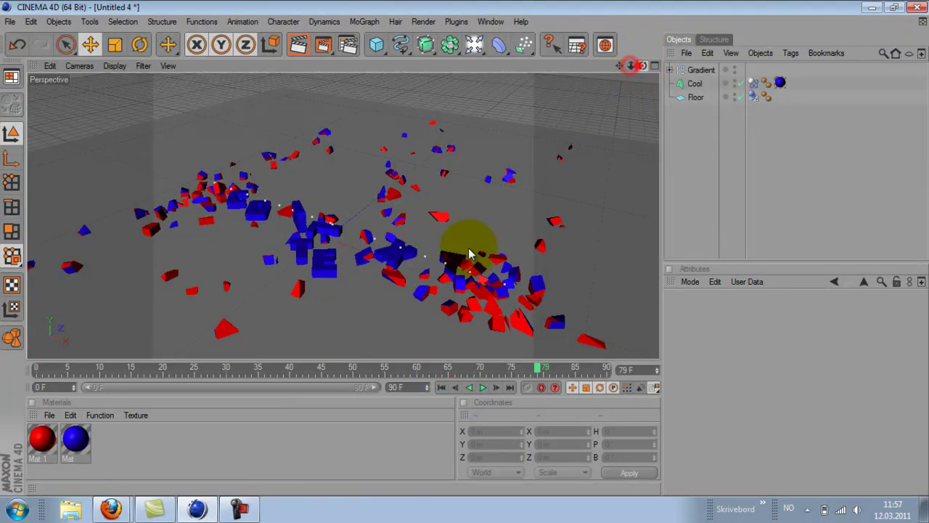
alt+drag(473, 247, 330, 236)
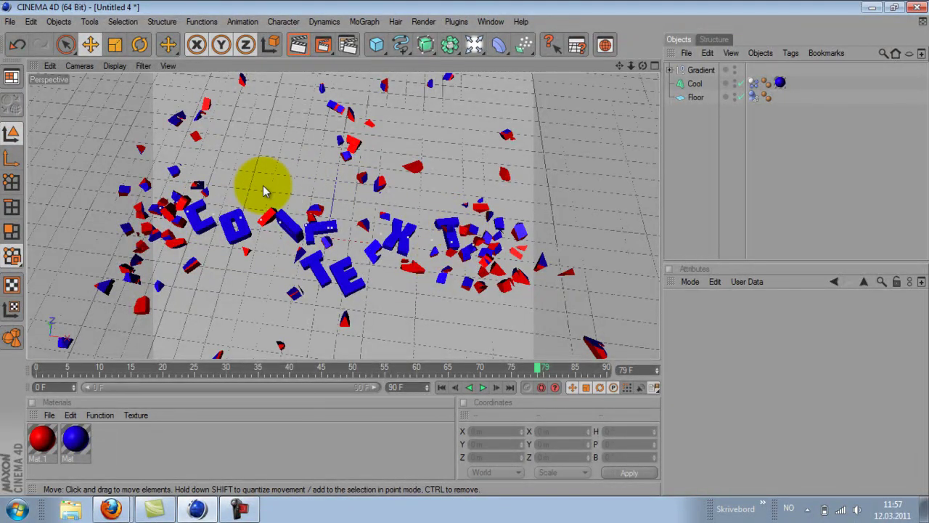
click(705, 161)
click(686, 97)
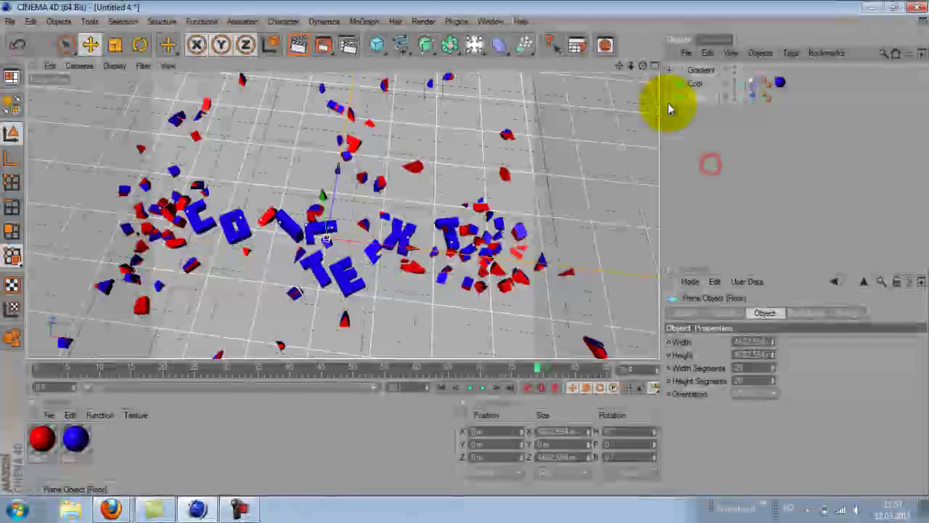
click(692, 146)
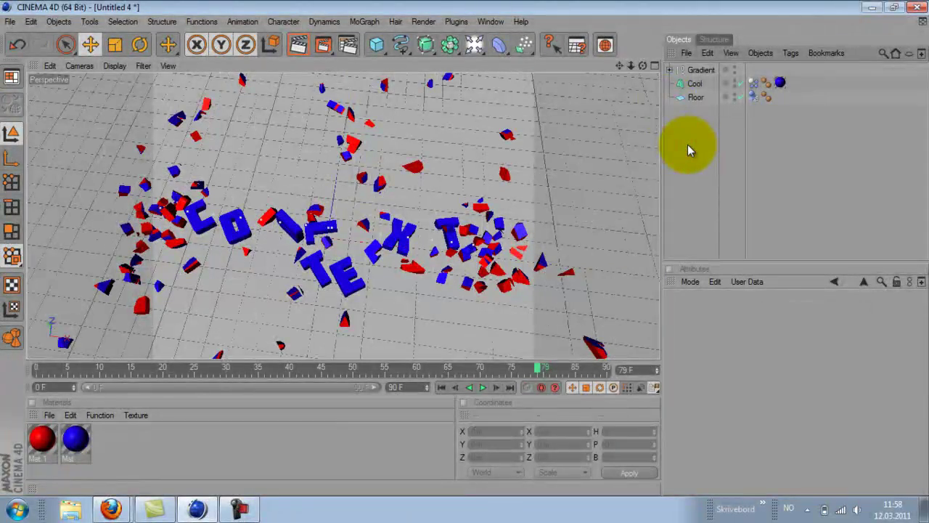
click(693, 85)
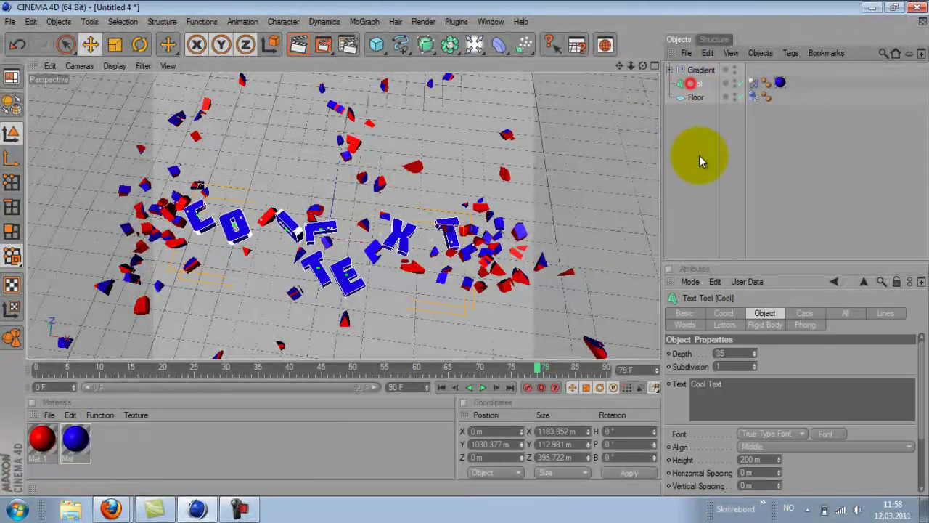
click(699, 152)
- Add a MoGraph Fracture object to the scene and clear the object selection
click(365, 22)
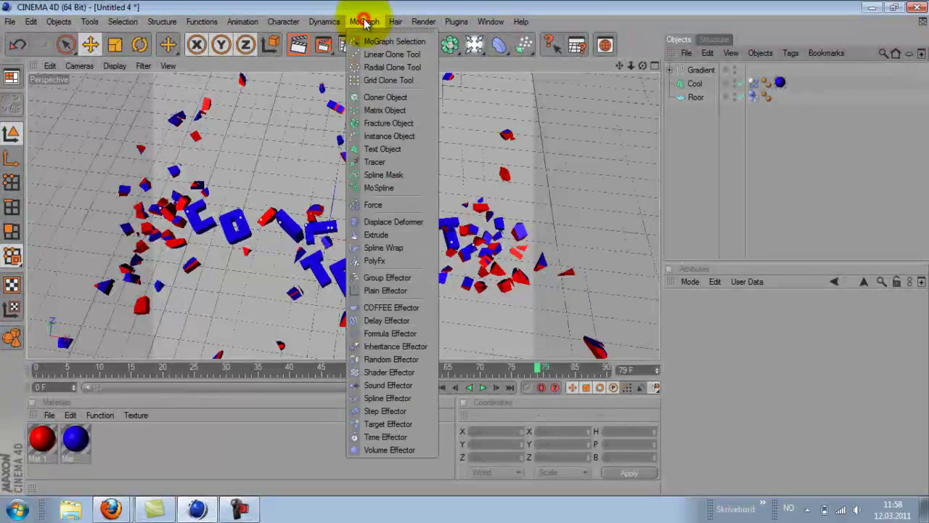
click(389, 123)
click(712, 152)
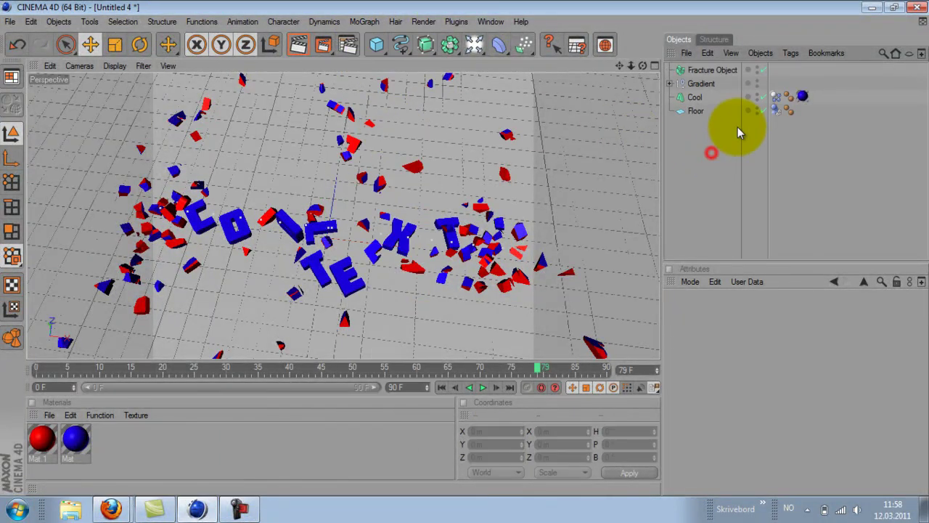
- Nest the Cool text under the Fracture Object and copy its Rigid Body tag onto the Fracture Object
drag(704, 65, 704, 76)
click(697, 174)
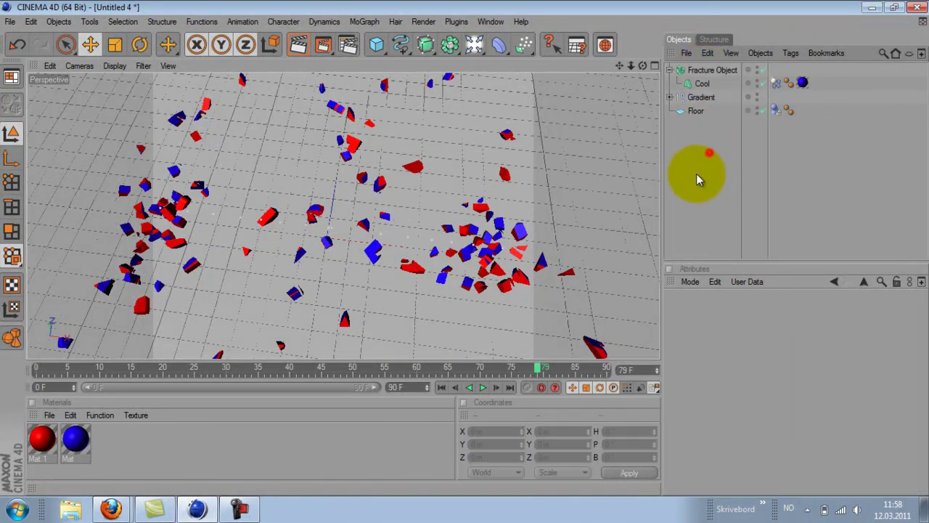
click(698, 97)
click(699, 85)
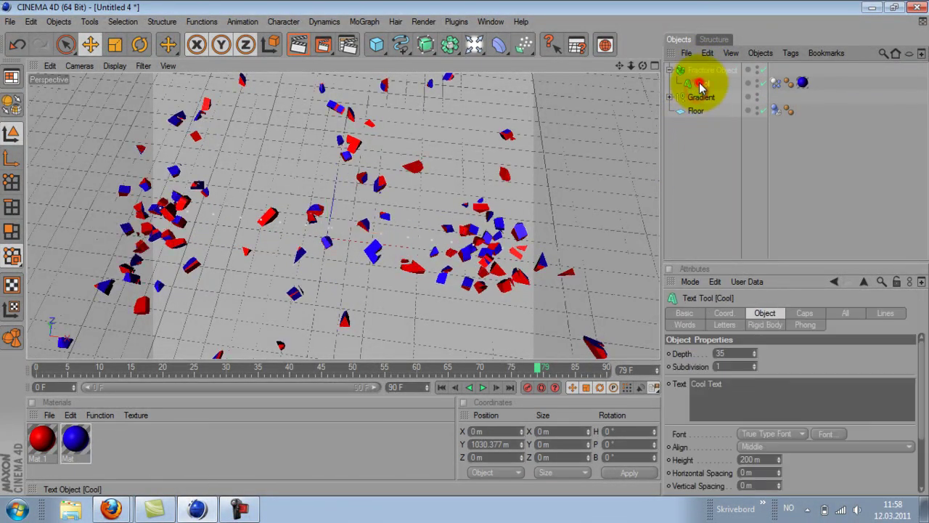
click(700, 149)
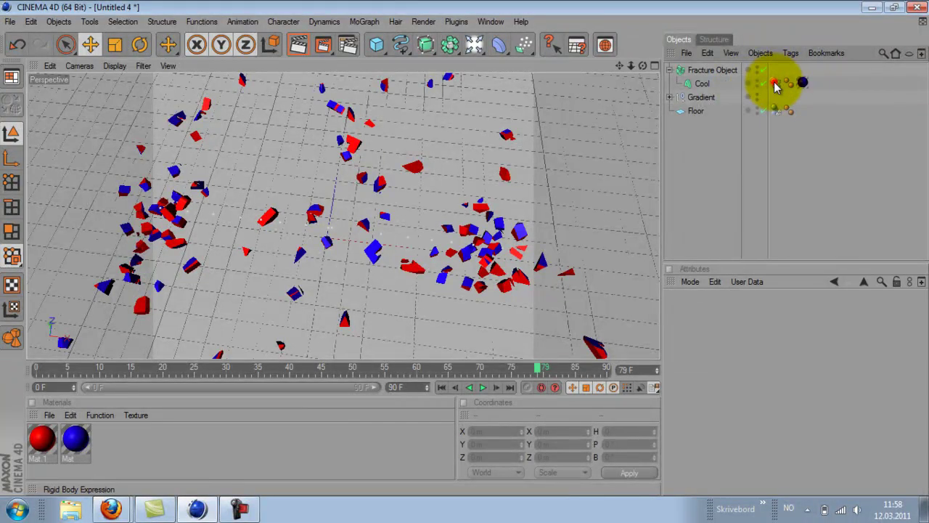
drag(731, 73, 734, 70)
click(719, 168)
- Play the simulation from the first frame, inspect the collision from several angles, and return to frame 0
click(442, 387)
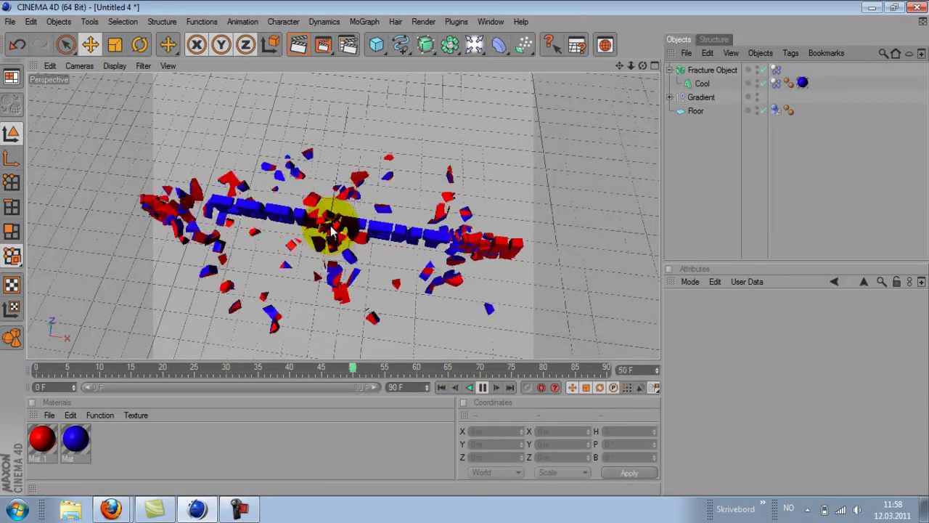
alt+drag(543, 151, 602, 68)
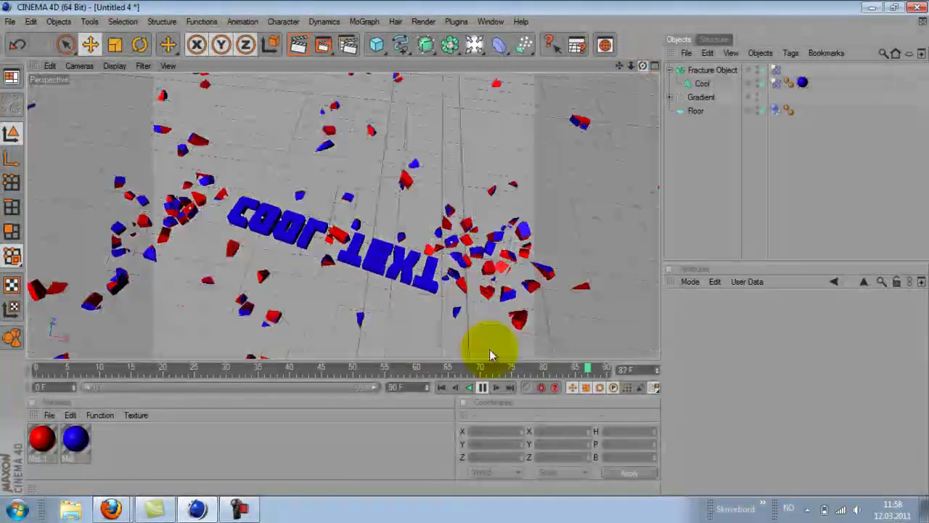
alt+drag(489, 350, 453, 229)
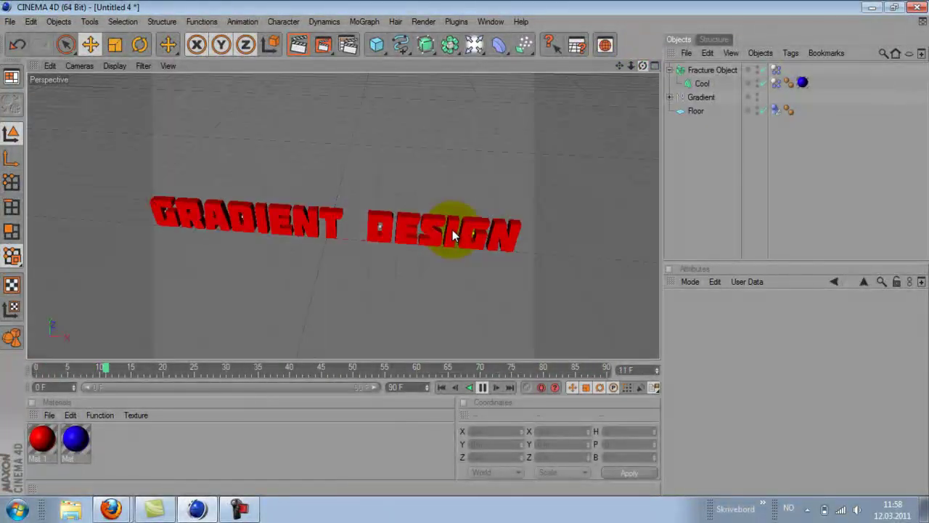
click(487, 386)
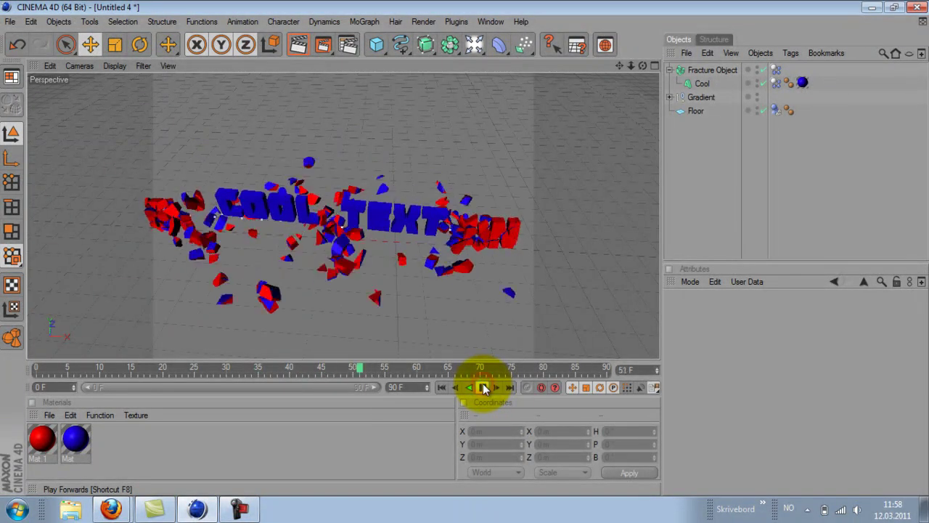
click(446, 388)
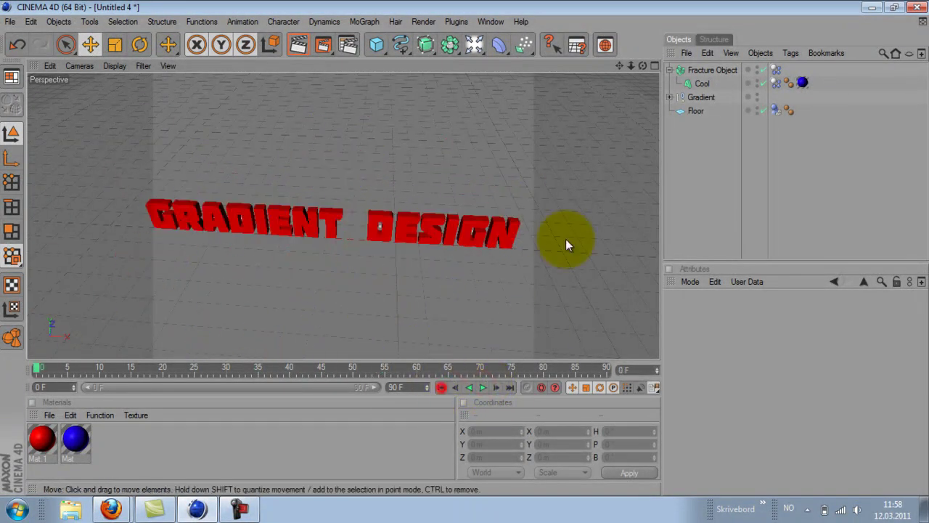
- Collapse the Fracture Object's hierarchy and select the object with both texts framed in the view
drag(716, 148, 675, 64)
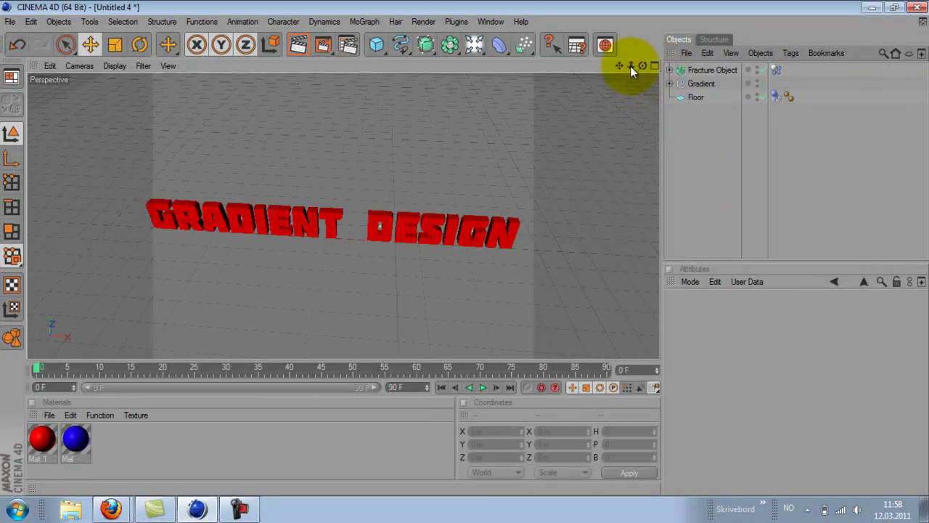
drag(630, 66, 437, 250)
drag(621, 66, 464, 248)
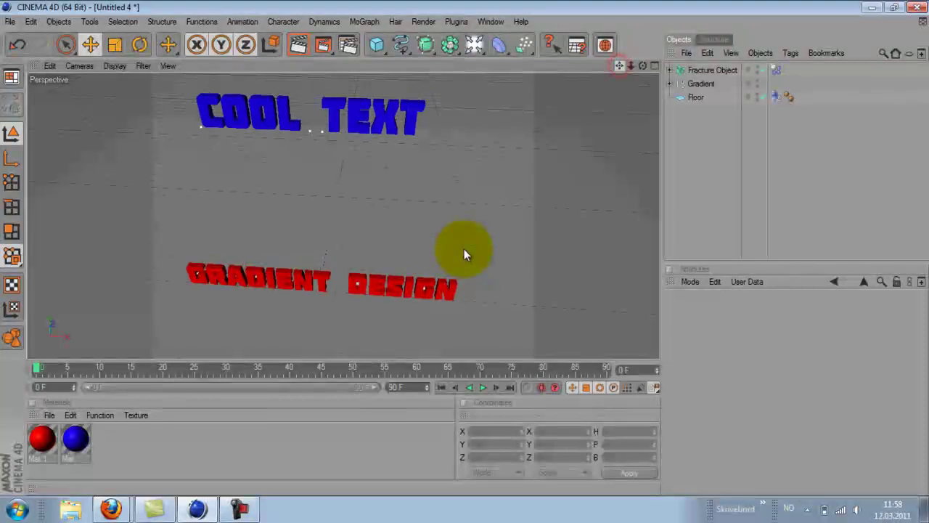
click(692, 70)
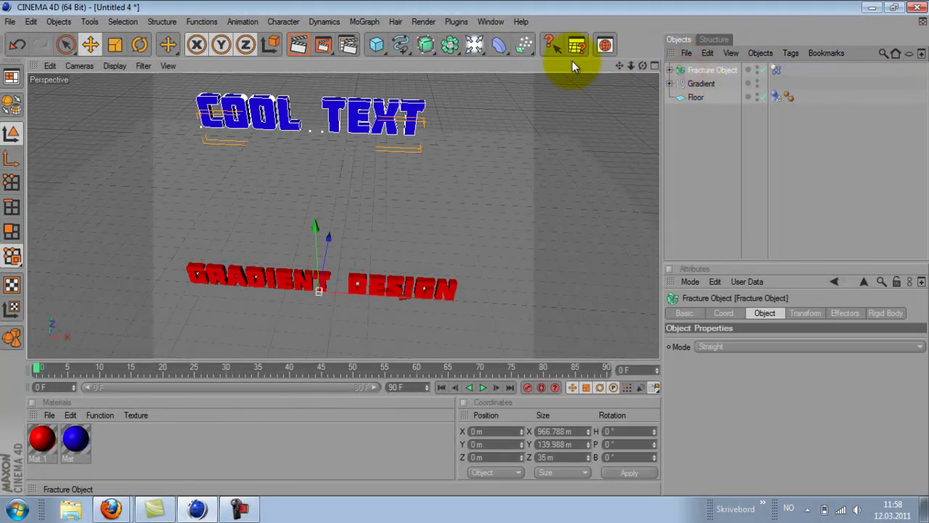
- Try the Fracture Object at a Z position of about -12.3 m, test the simulation and rewind to frame 0
drag(324, 236, 327, 238)
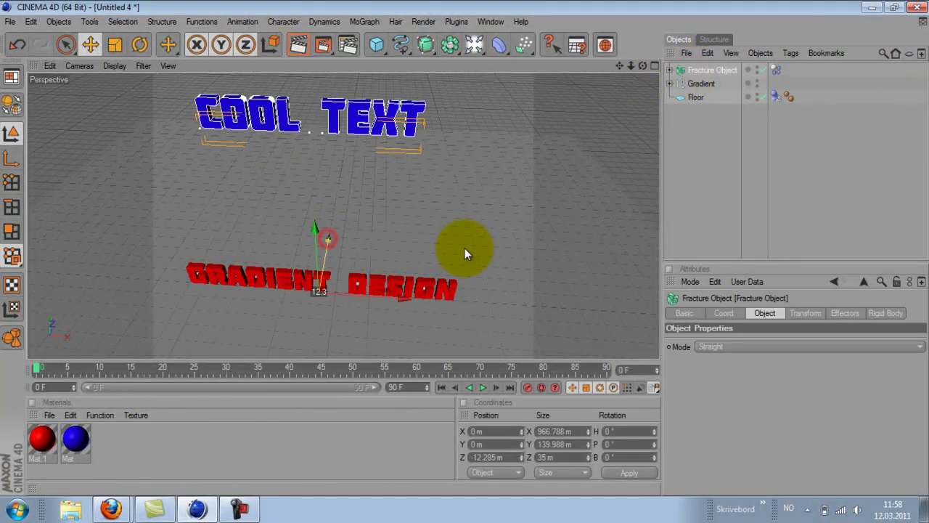
click(482, 389)
click(441, 388)
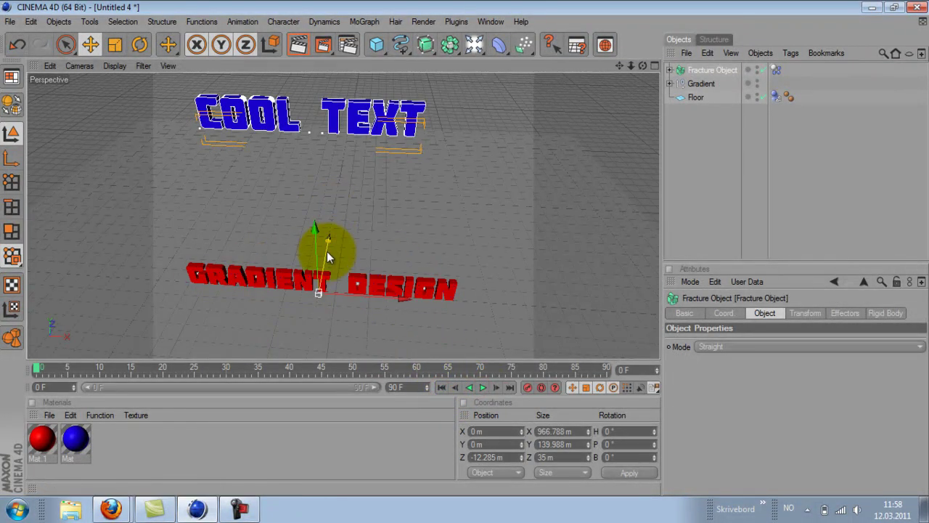
- Move the Fracture Object to about -1.8 m on the Z axis, test the simulation and rewind to frame 0
drag(326, 251, 533, 473)
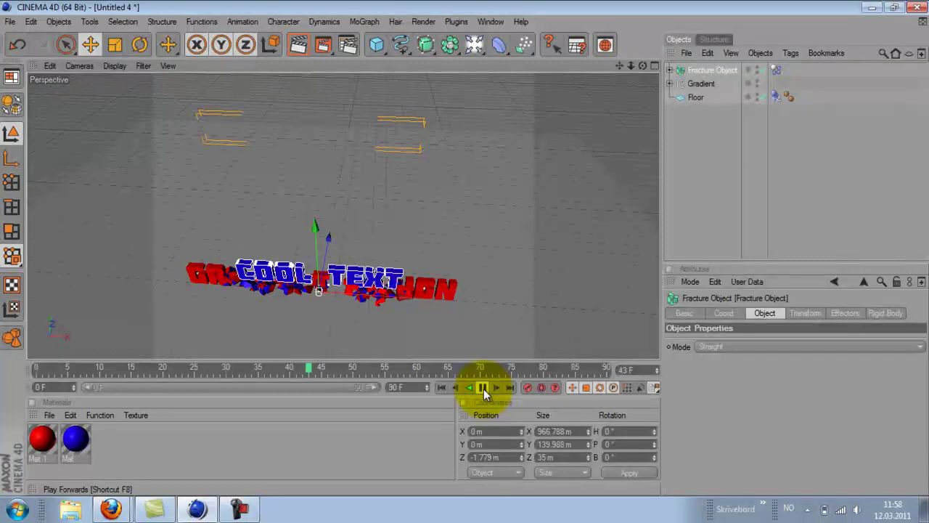
click(483, 388)
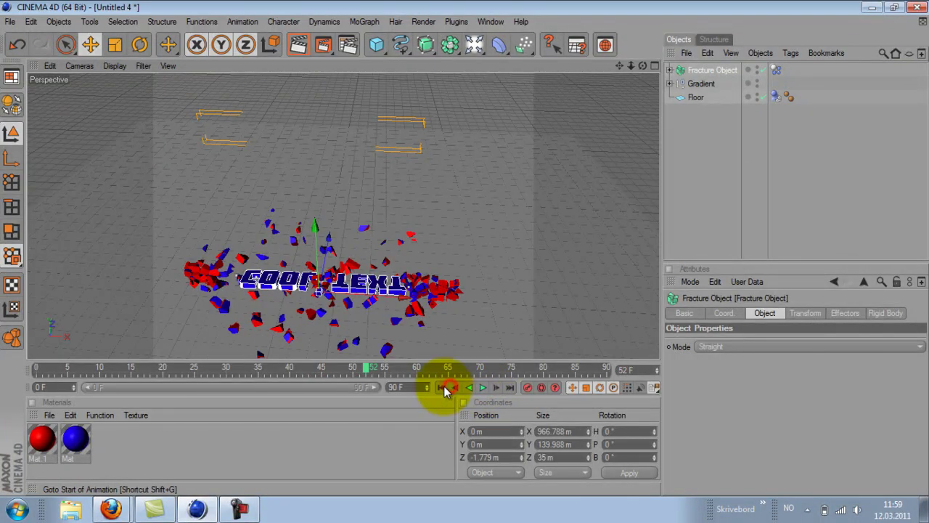
click(446, 388)
- Rotate the Fracture Object to a pitch of about -1.3°, play the simulation and clear the object selection
drag(632, 67, 474, 254)
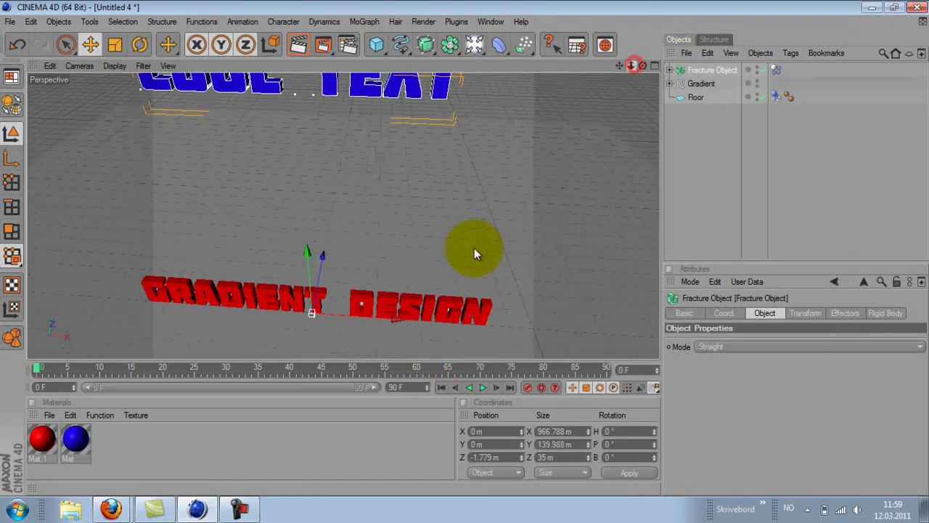
drag(617, 66, 467, 260)
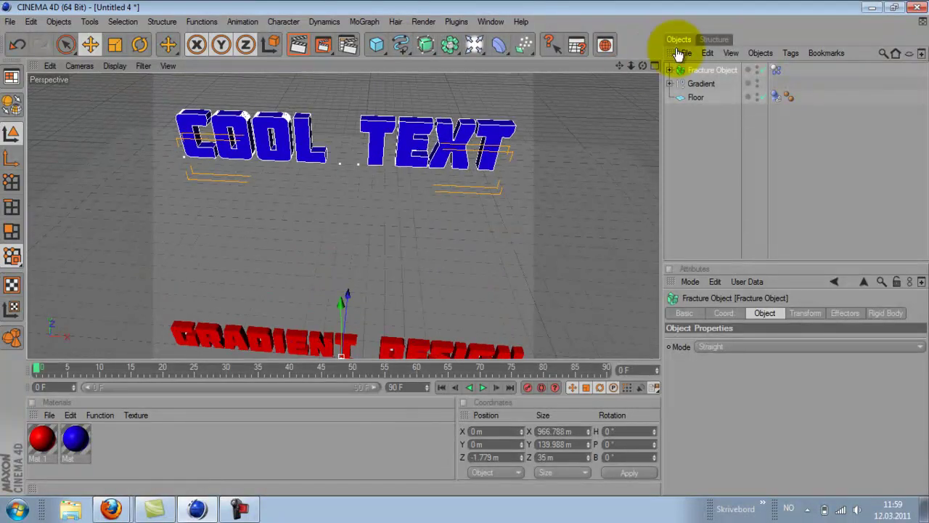
key(r)
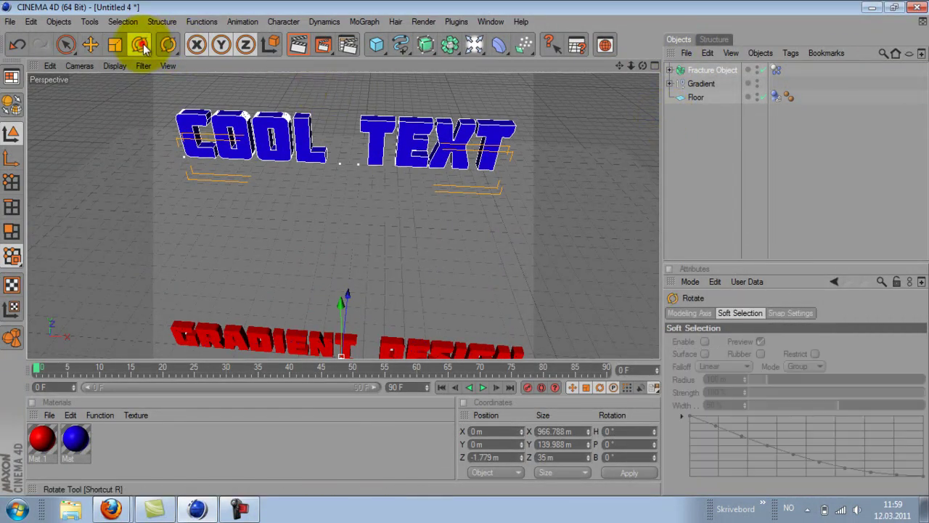
drag(339, 327, 342, 338)
click(483, 388)
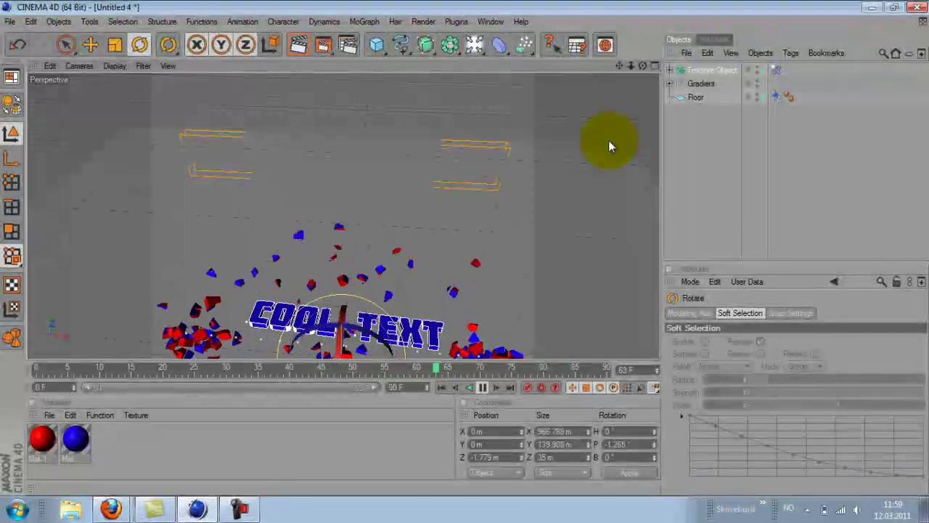
click(690, 163)
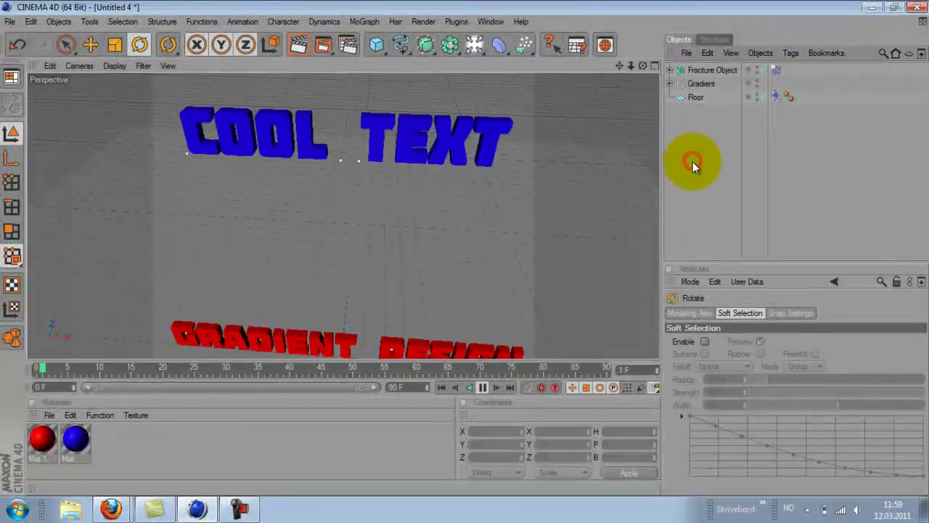
- Set the animation's end frame to 200 and extend the preview range to the full length
double_click(398, 387)
text(200)
click(359, 431)
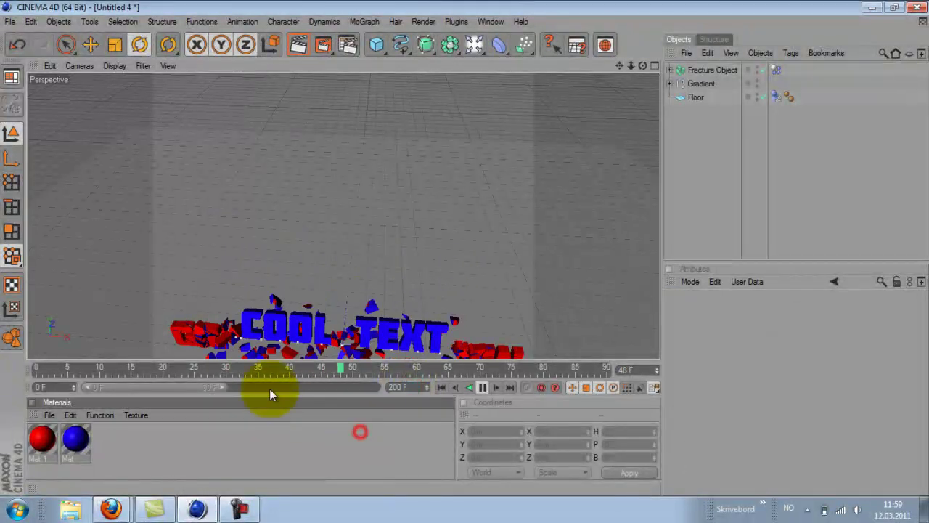
click(221, 385)
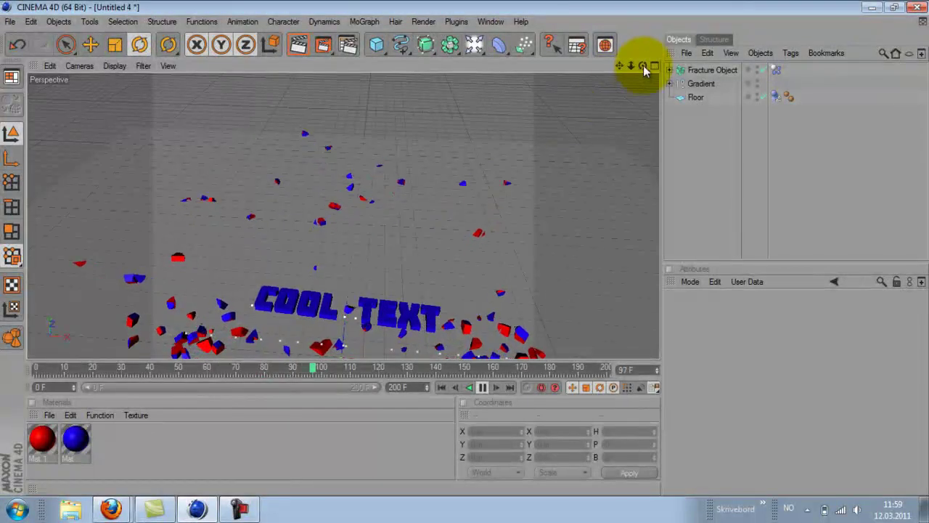
- Inspect the 200-frame simulation from above and from a lower angle while it plays
drag(642, 66, 622, 46)
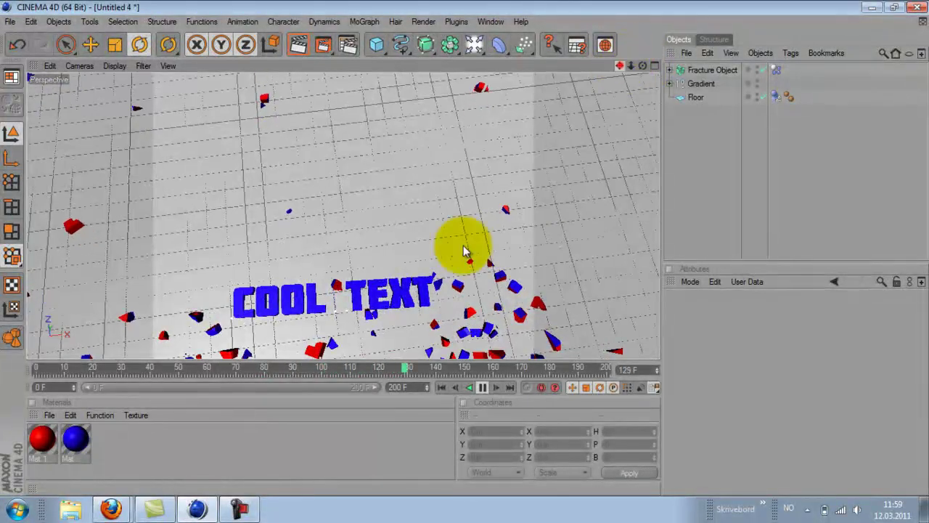
drag(462, 234, 472, 270)
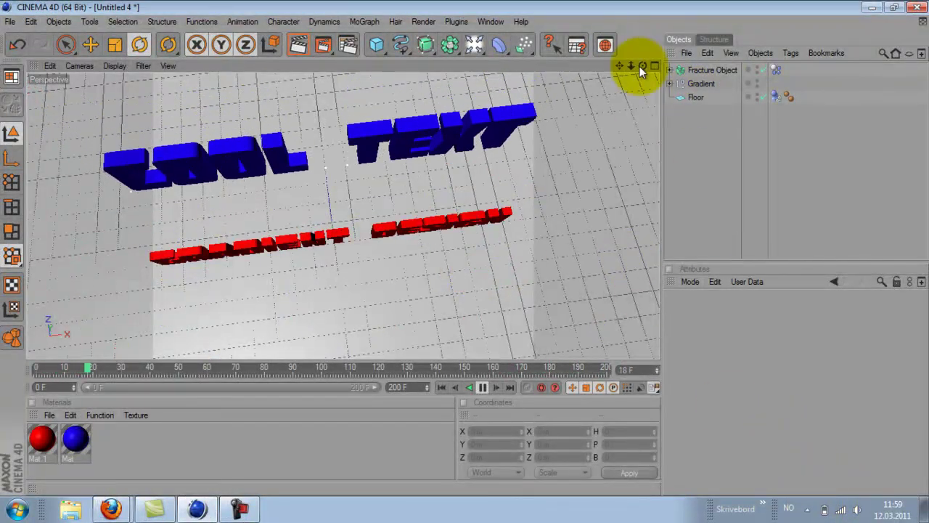
drag(640, 65, 467, 252)
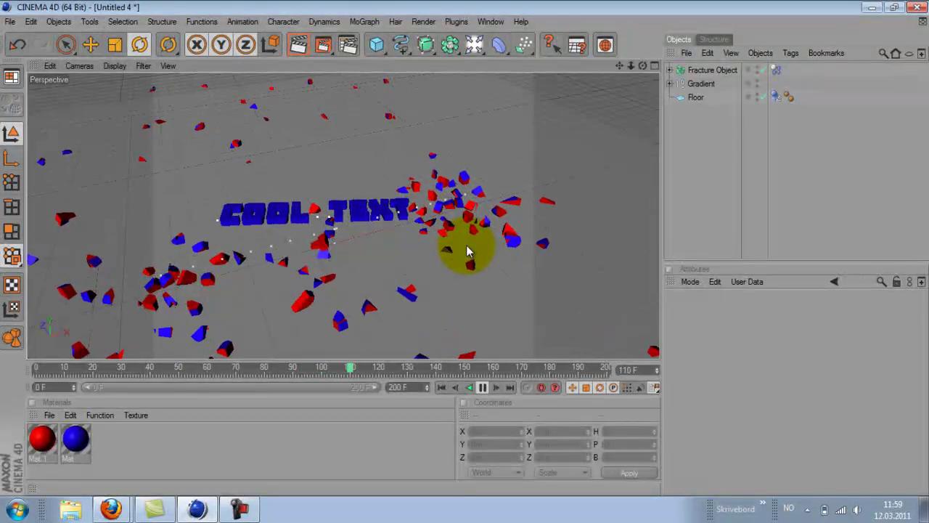